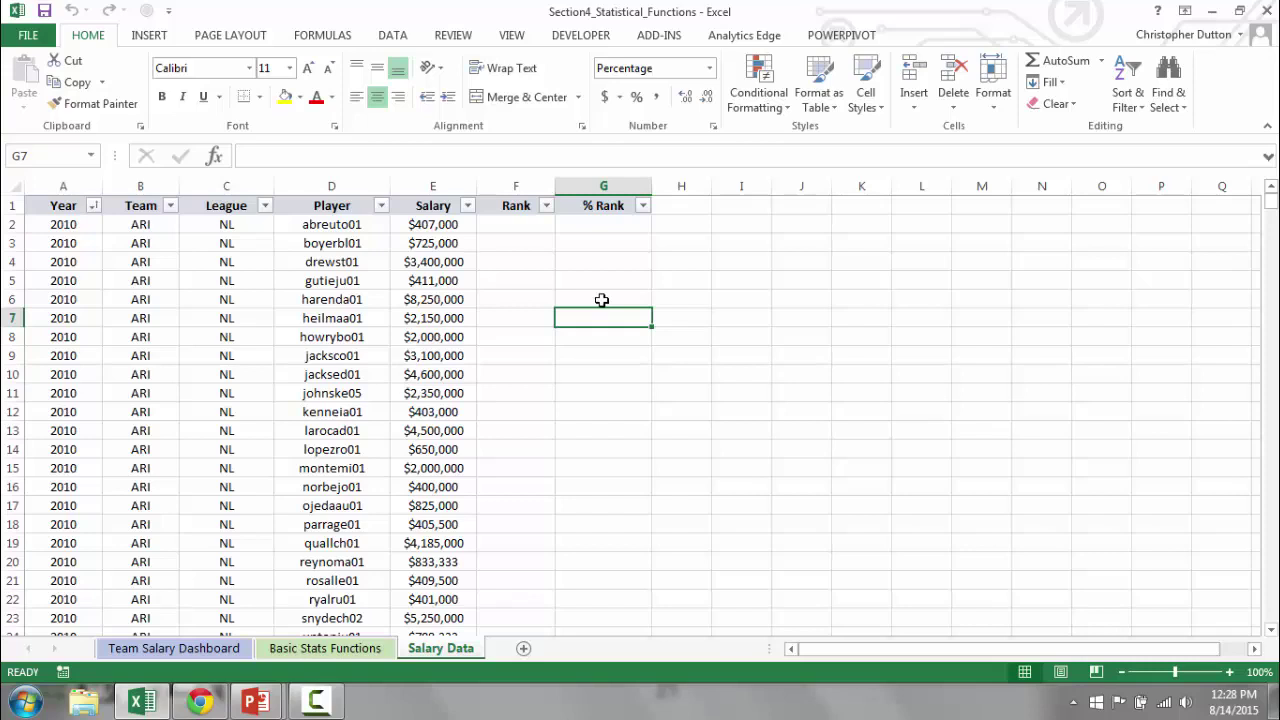
# - On the Basic Stats Functions sheet, calculate the Sample Size in B2 with COUNT over column E of Salary Data
pyautogui.click(337, 652)
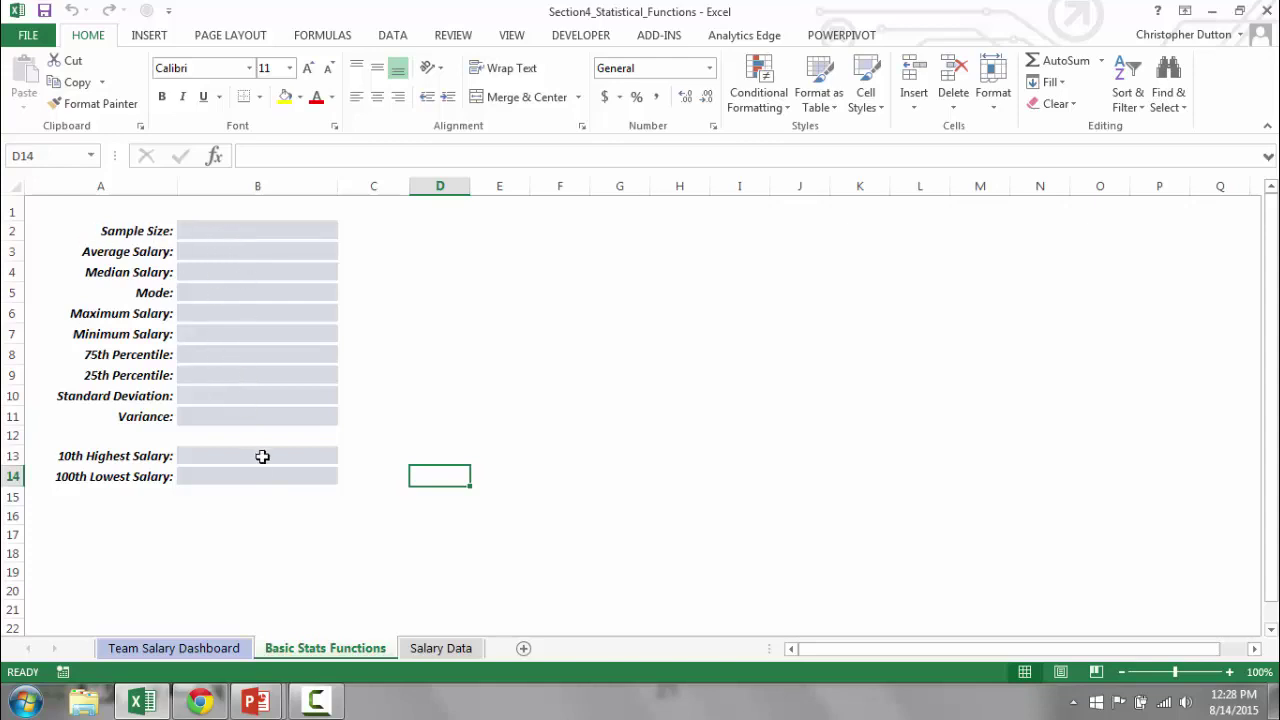
pyautogui.click(165, 652)
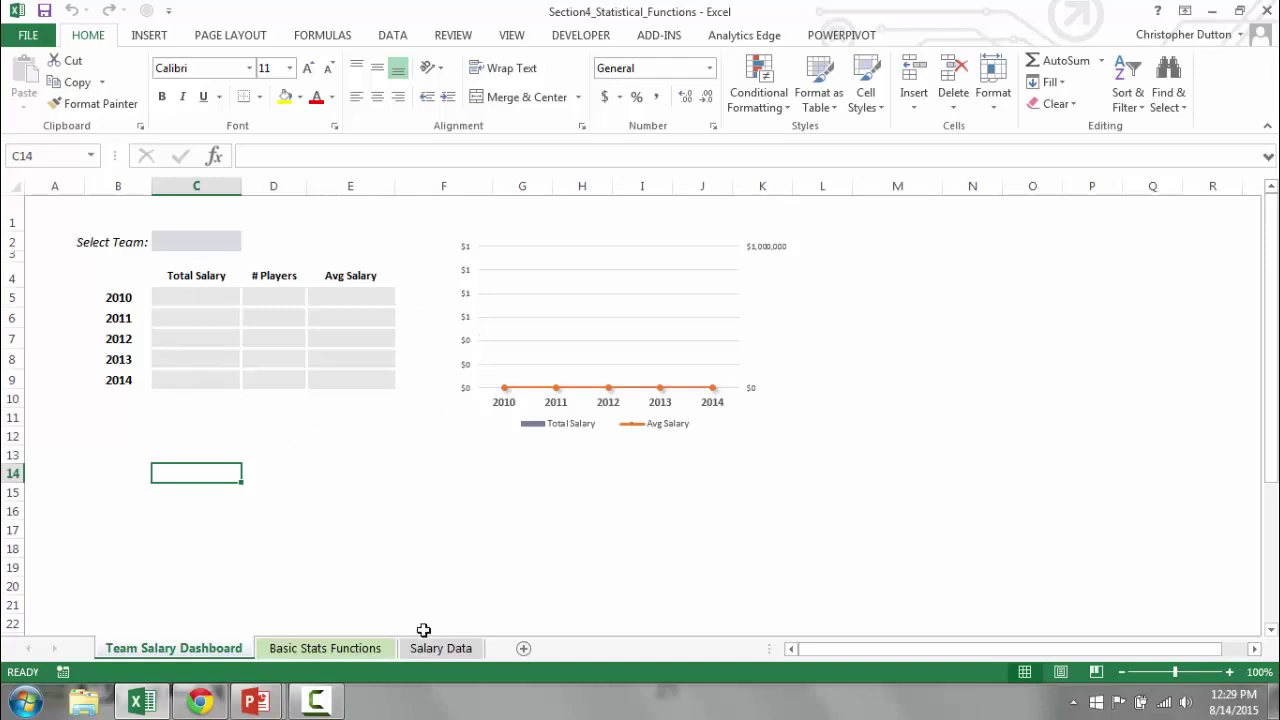
pyautogui.click(332, 647)
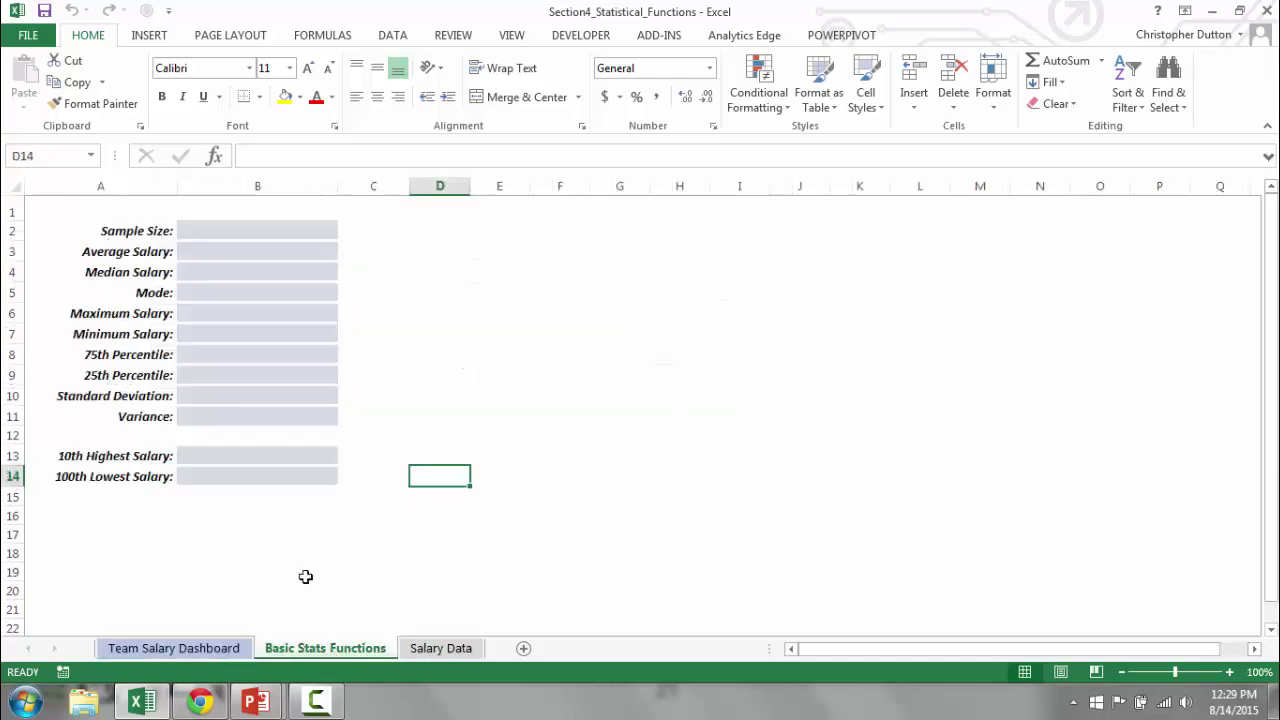
pyautogui.click(212, 230)
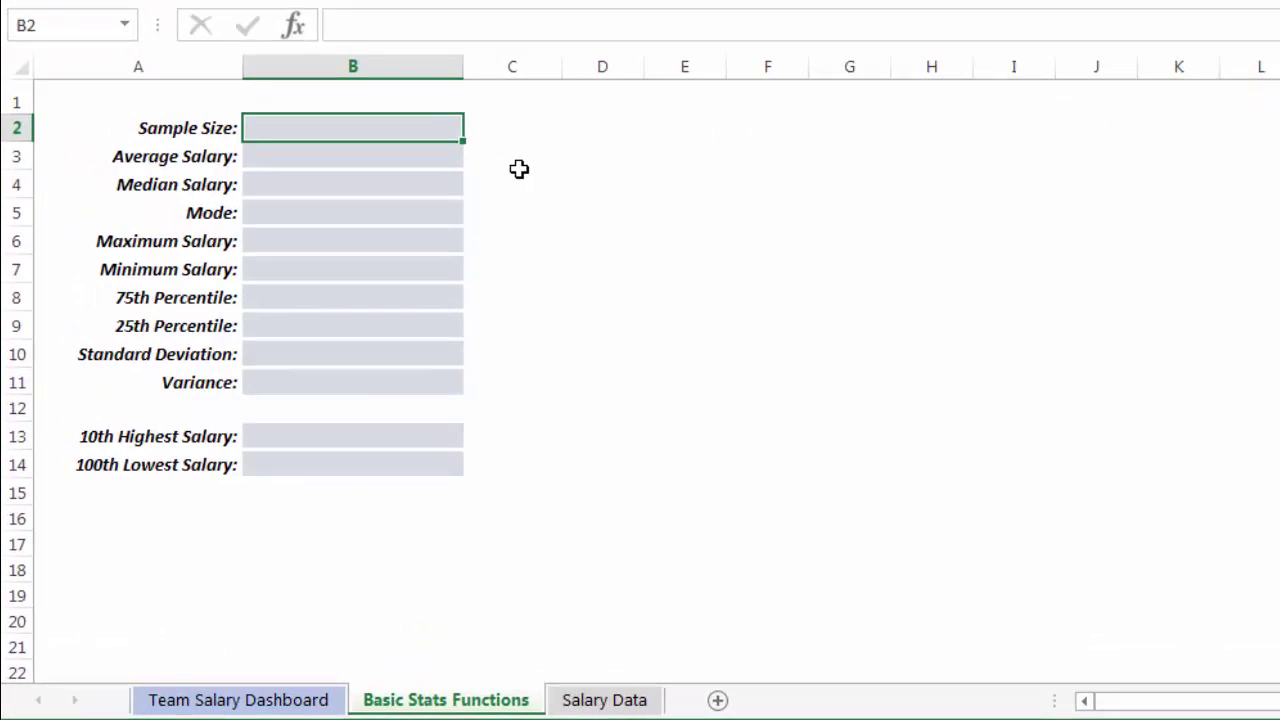
pyautogui.write('=')
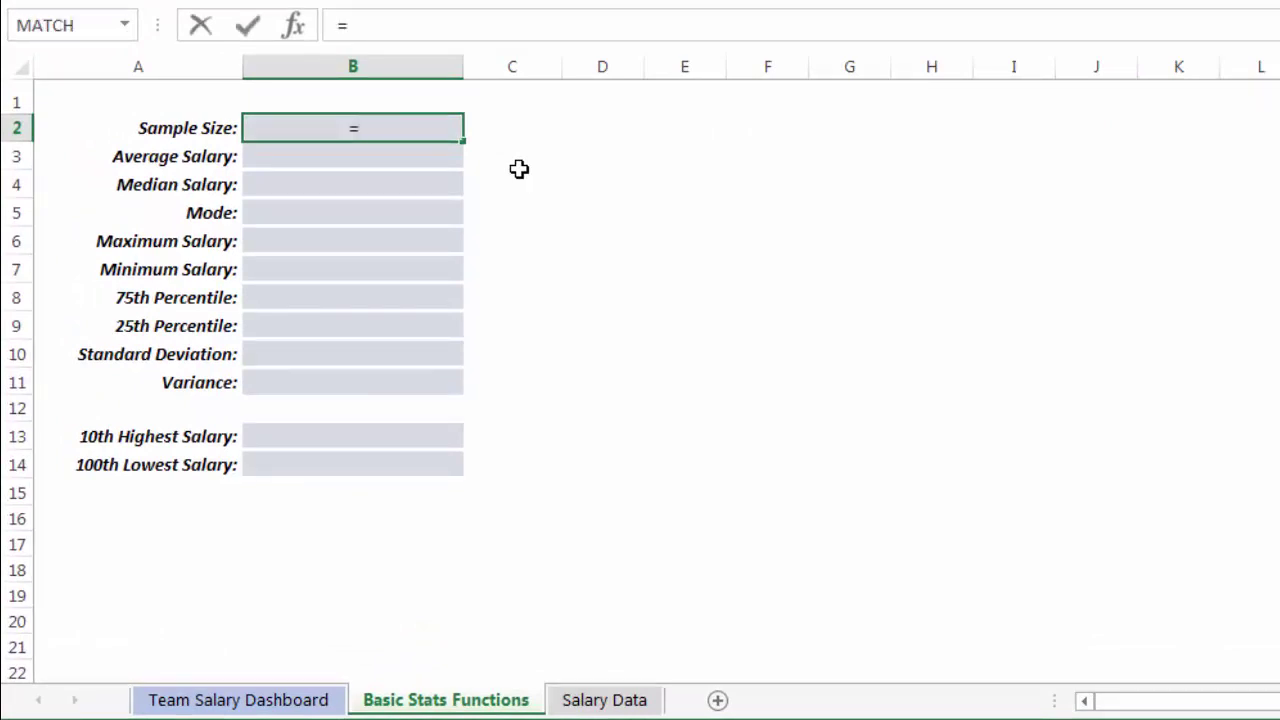
pyautogui.write('COUNT(')
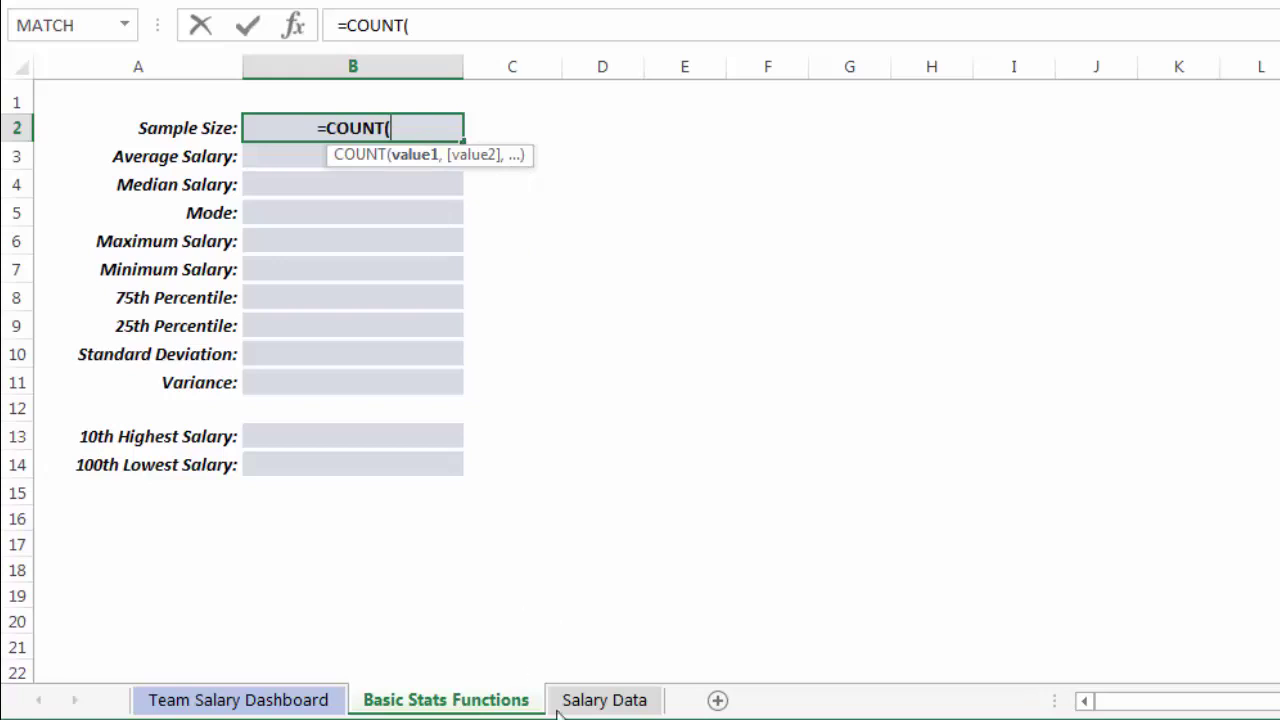
pyautogui.click(612, 703)
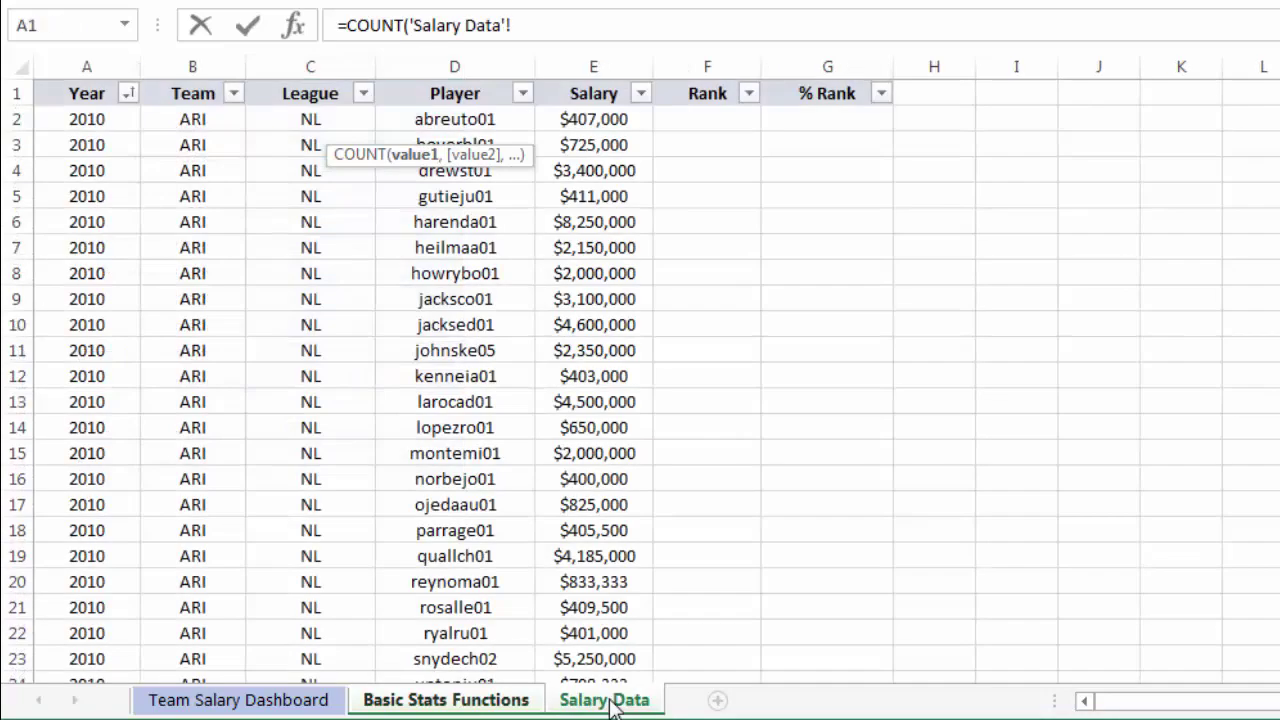
pyautogui.click(598, 60)
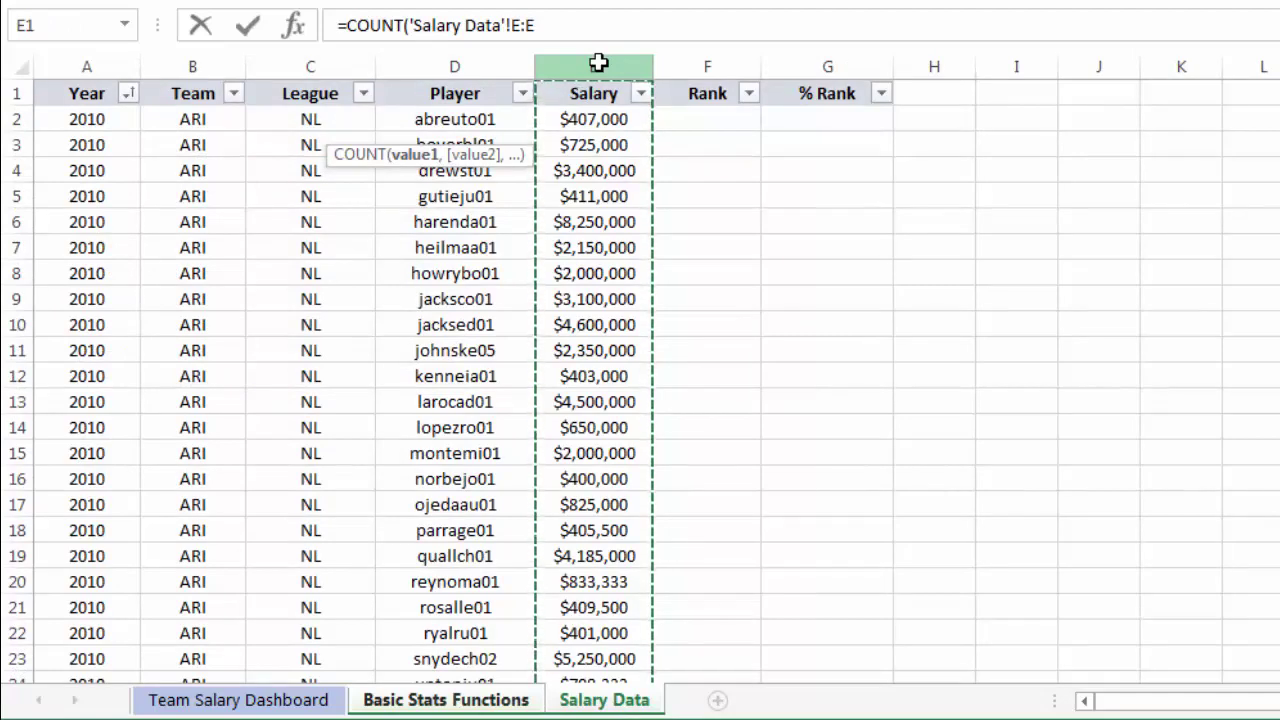
pyautogui.write(')')
pyautogui.press('Return')
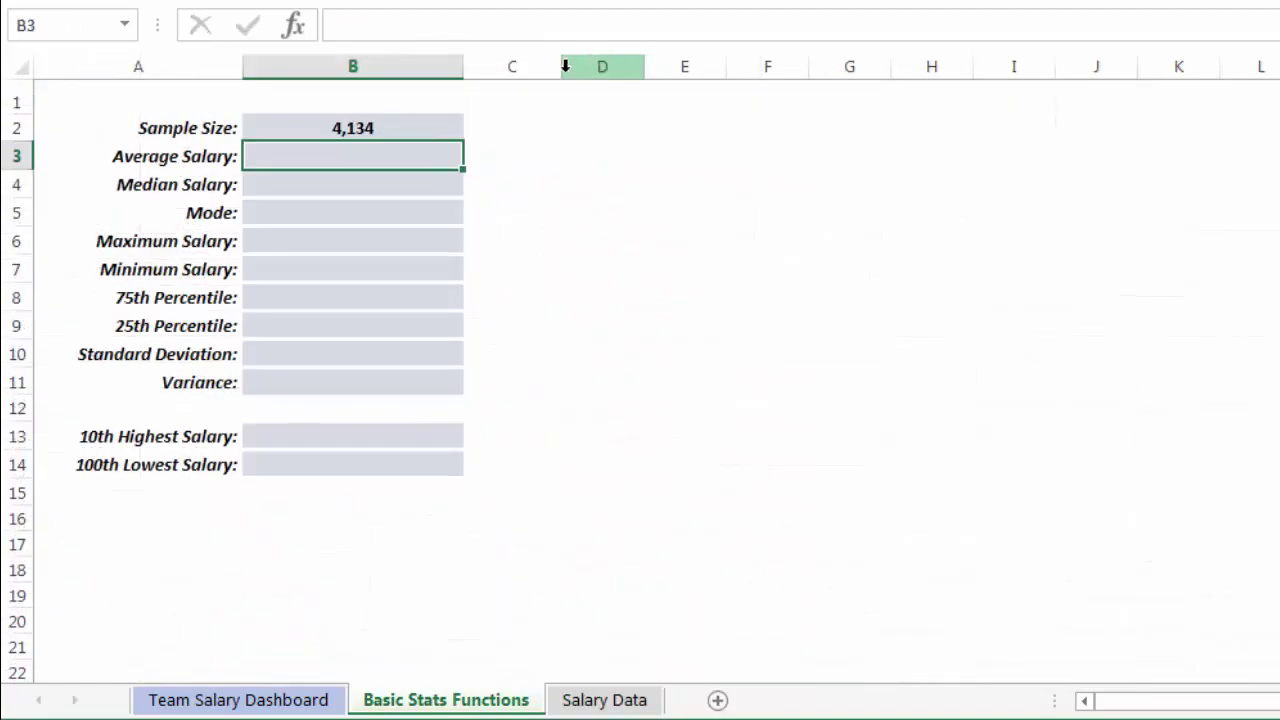
pyautogui.click(342, 130)
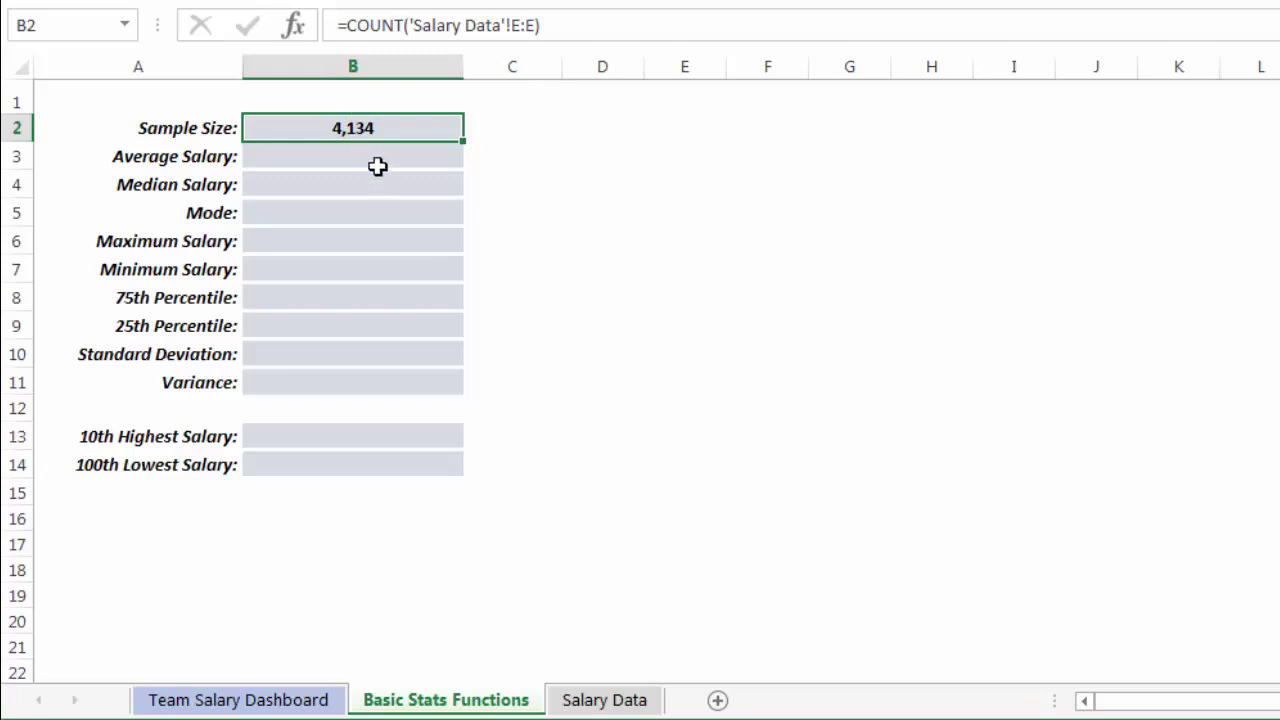
# - Calculate the Average Salary in B3 with AVERAGE over column E of the Salary Data sheet
pyautogui.click(377, 155)
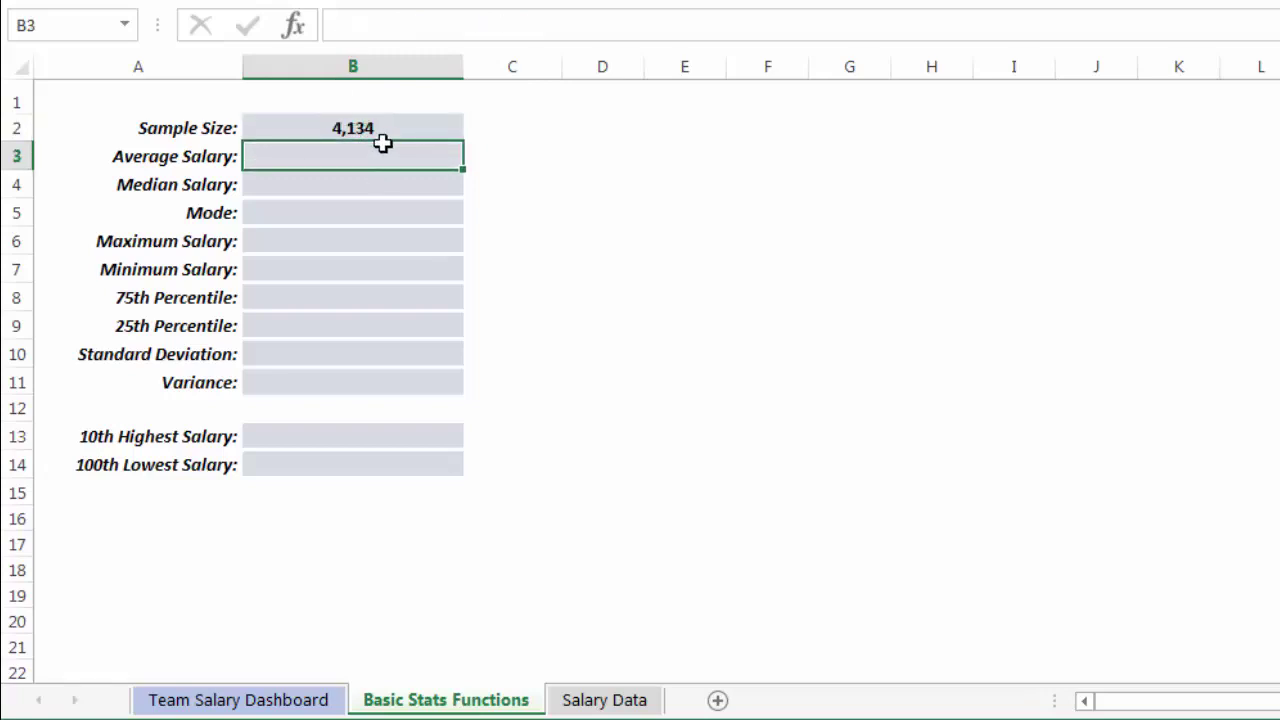
pyautogui.write('=A')
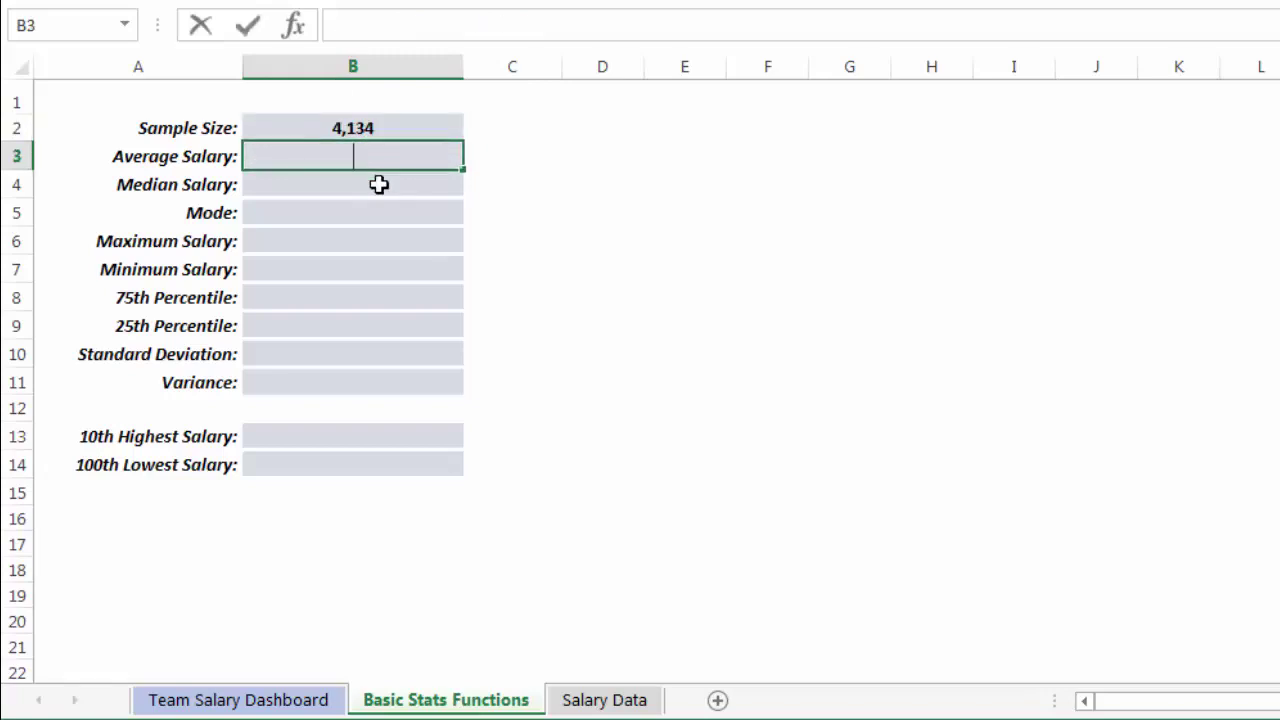
pyautogui.write('VERAGE(')
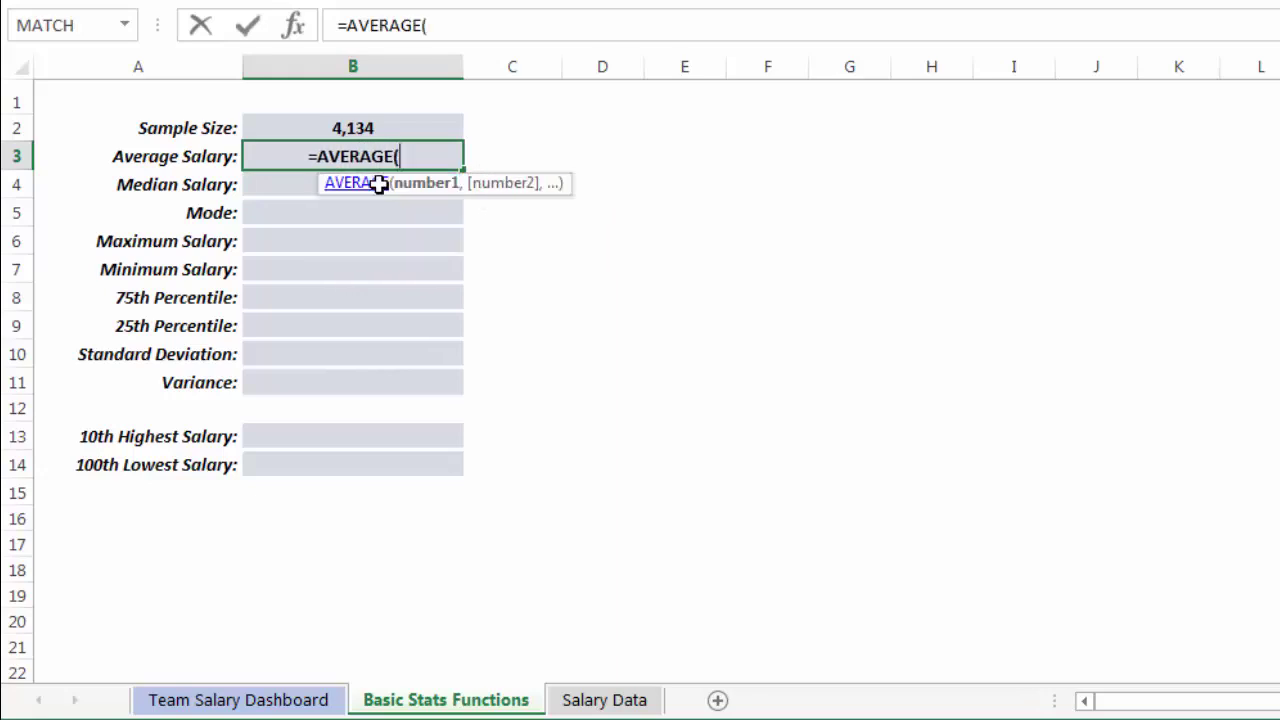
pyautogui.click(604, 700)
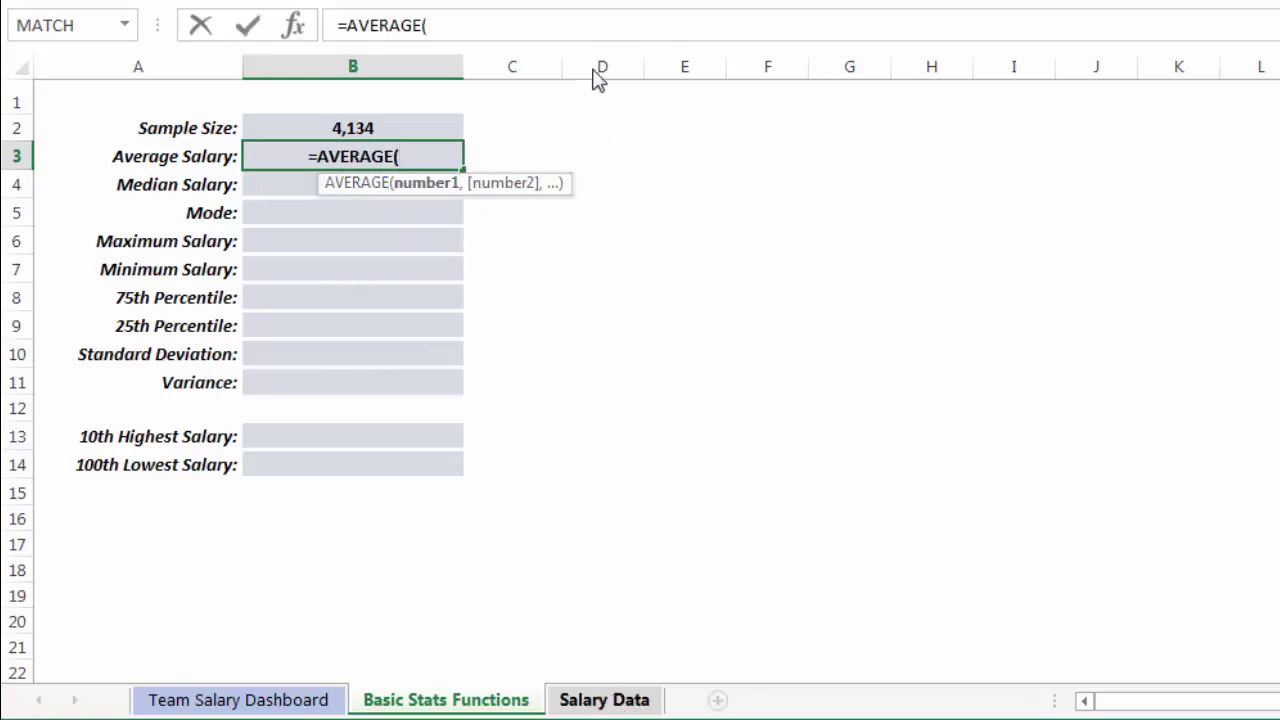
pyautogui.click(593, 66)
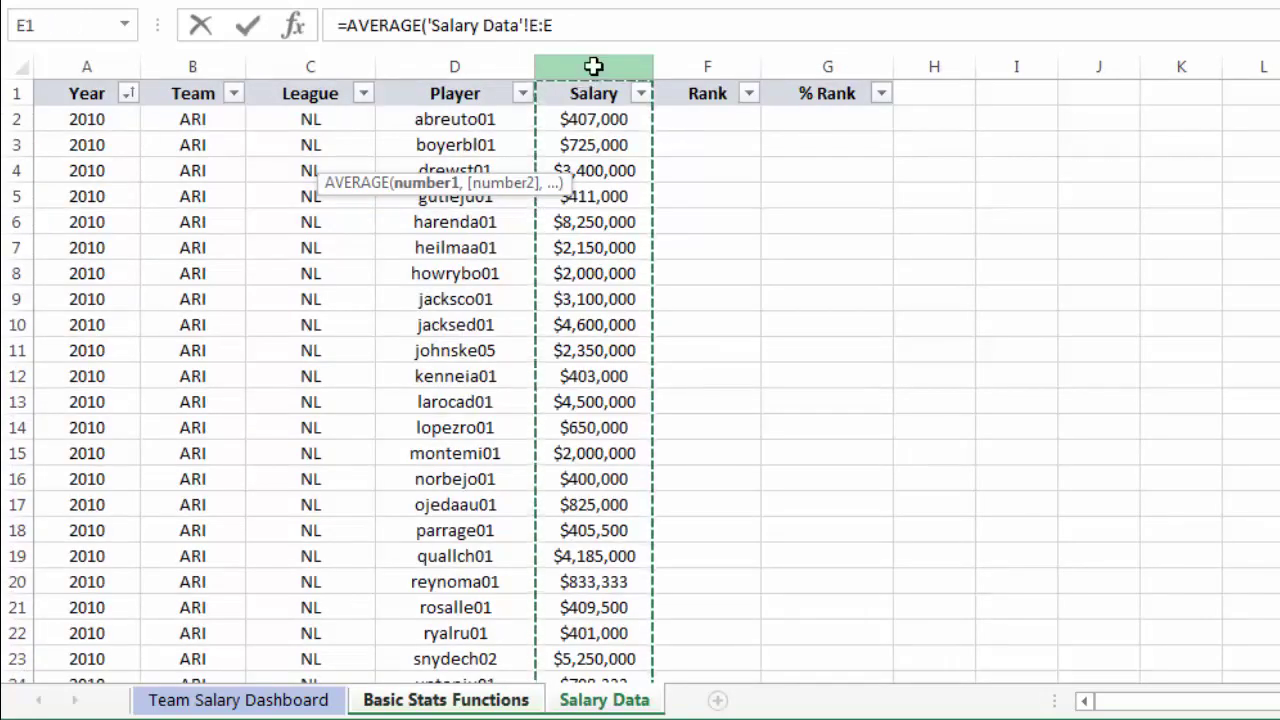
pyautogui.press('Return')
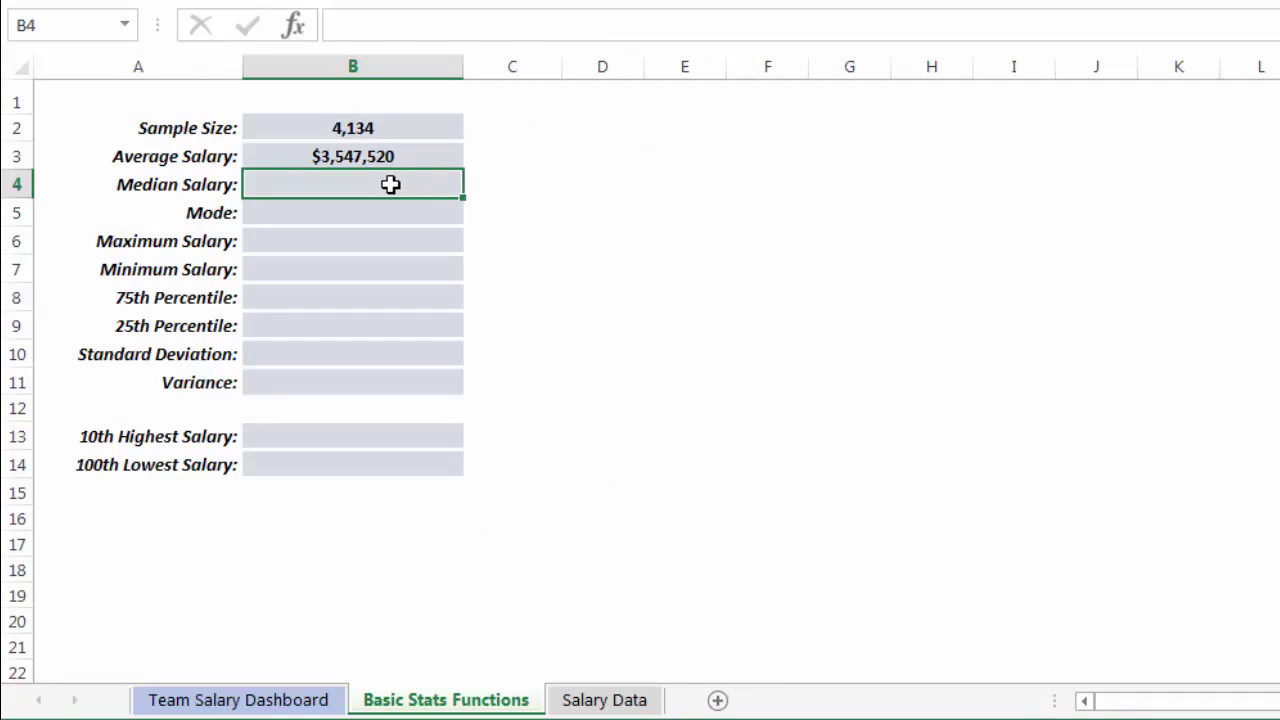
# - Calculate the Median Salary in B4 with MEDIAN over column E of the Salary Data sheet
pyautogui.write('=')
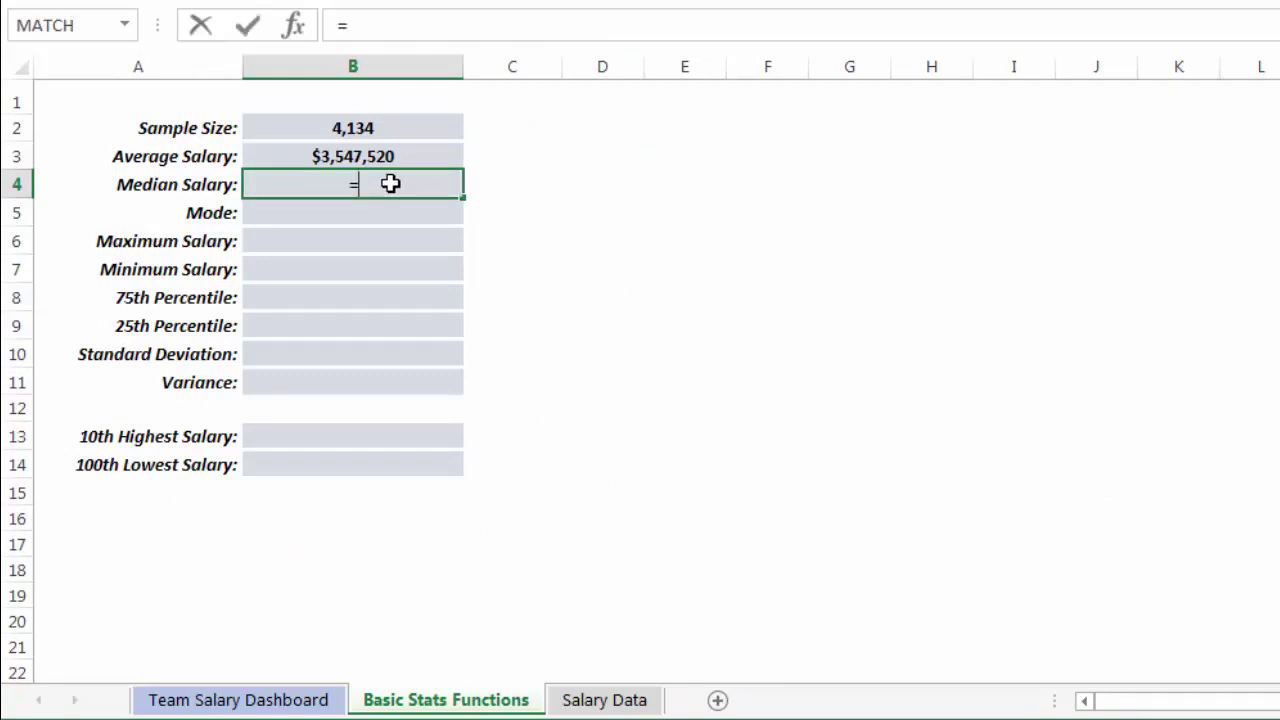
pyautogui.write('MEDIAN')
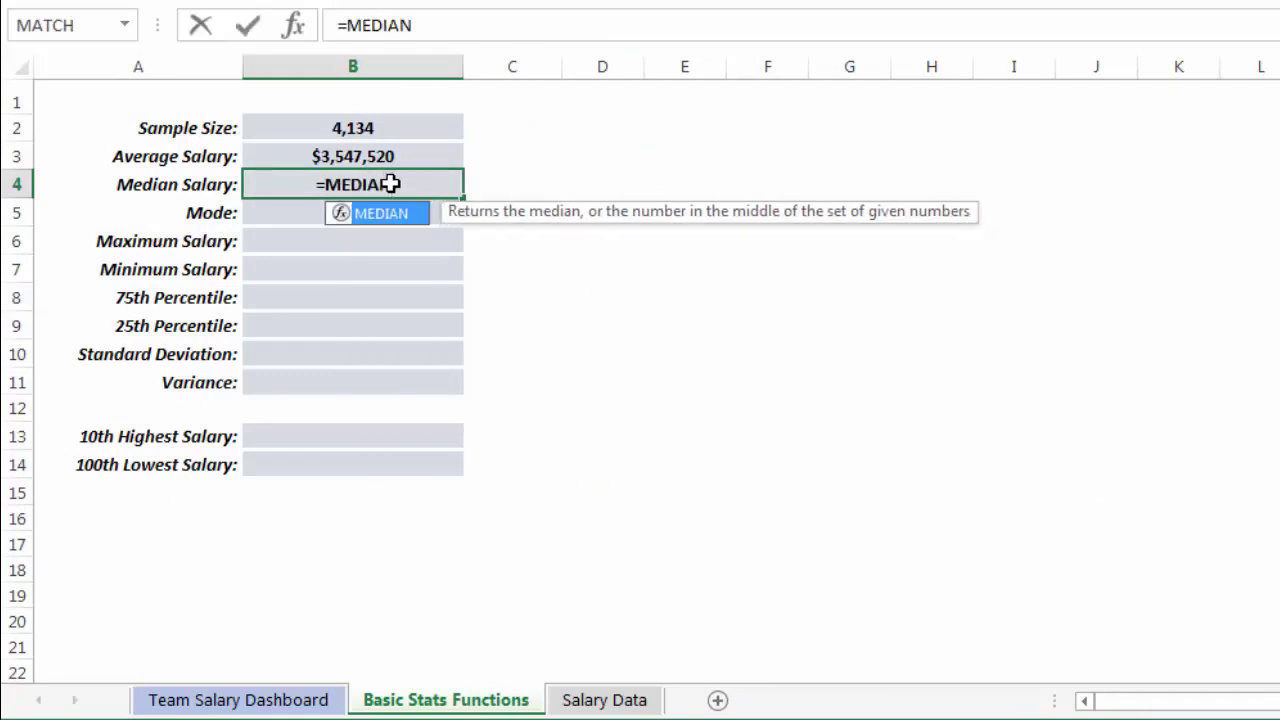
pyautogui.write('(')
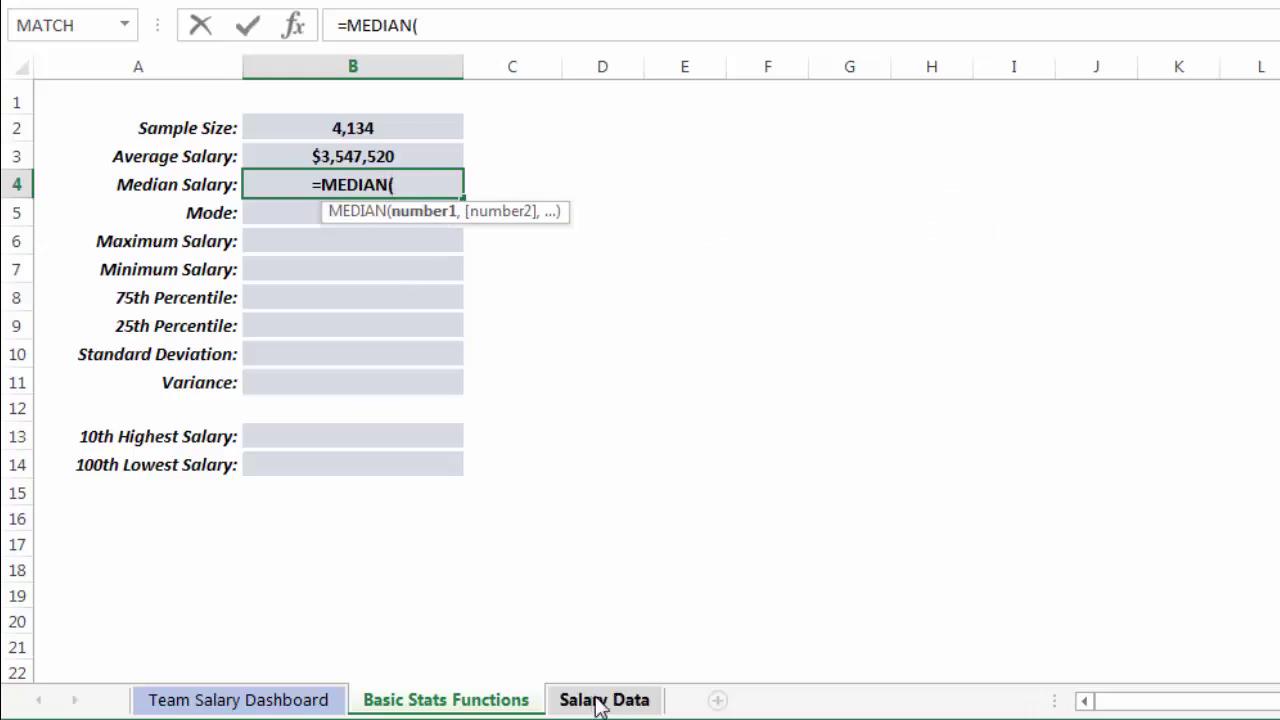
pyautogui.click(600, 700)
pyautogui.click(620, 66)
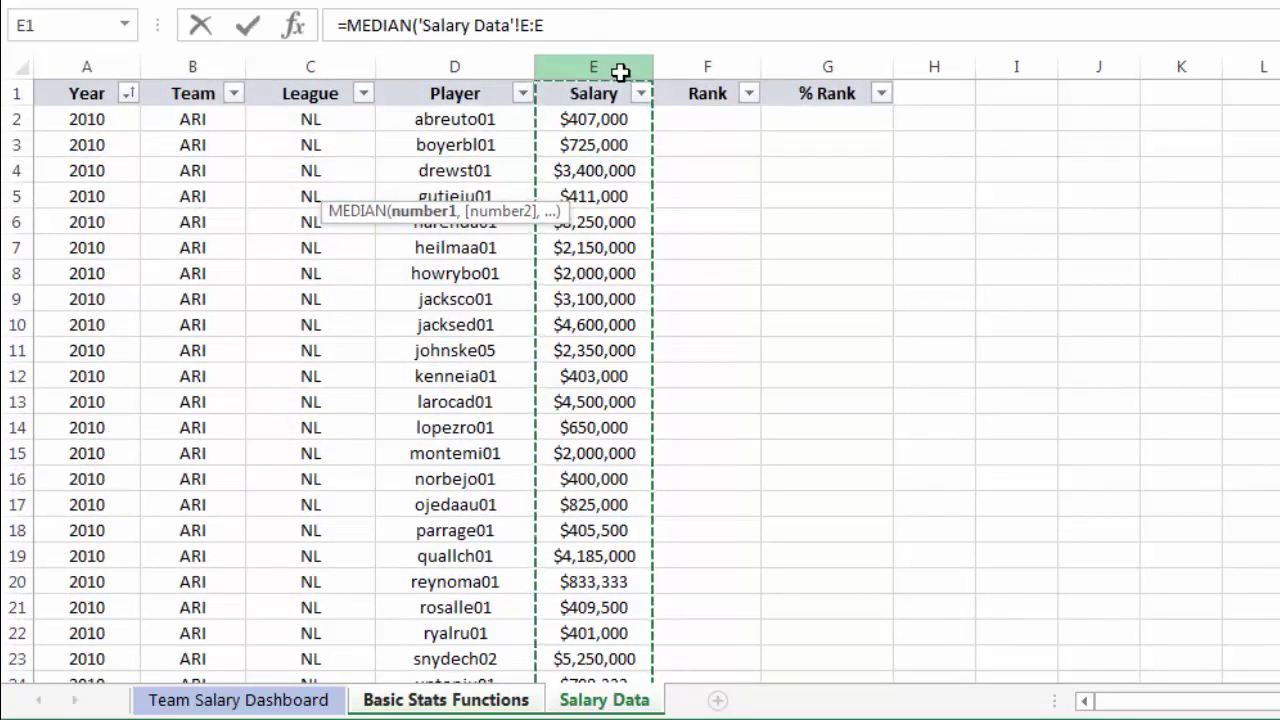
pyautogui.press('Return')
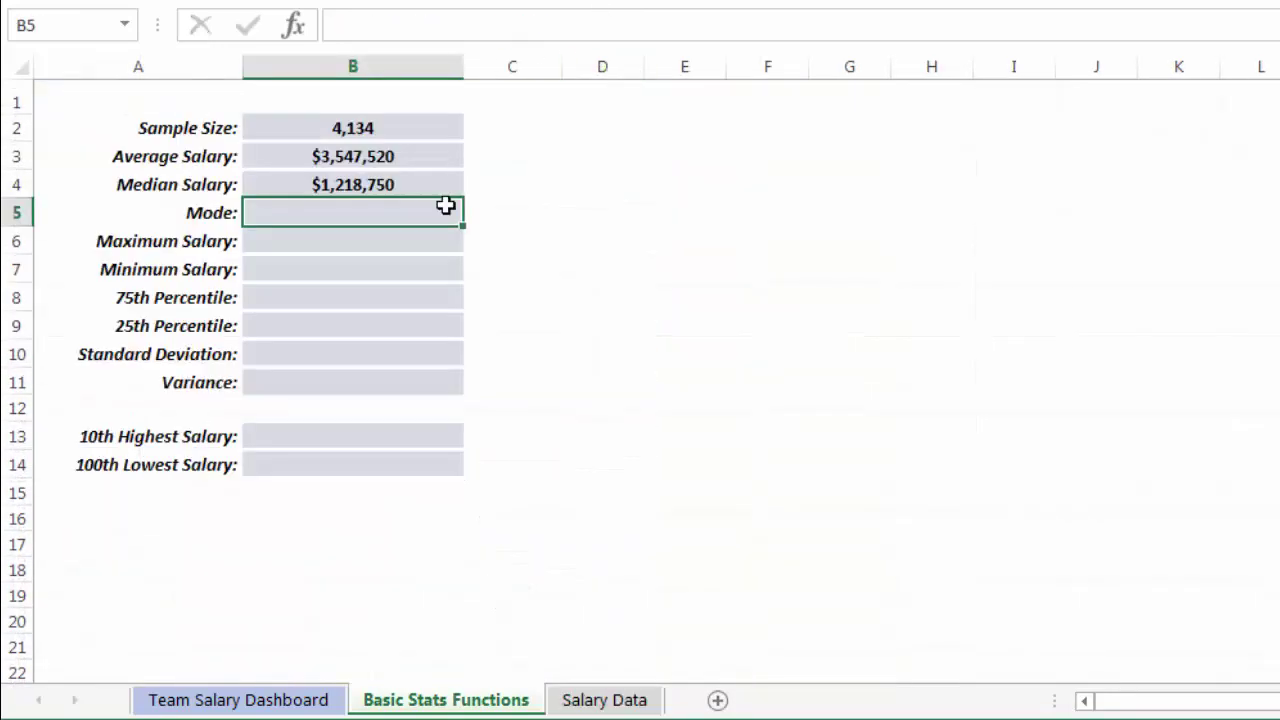
# - Calculate the Mode in B5 with the formula =MODE('Salary Data'!E:E)
pyautogui.write('=MODE(')
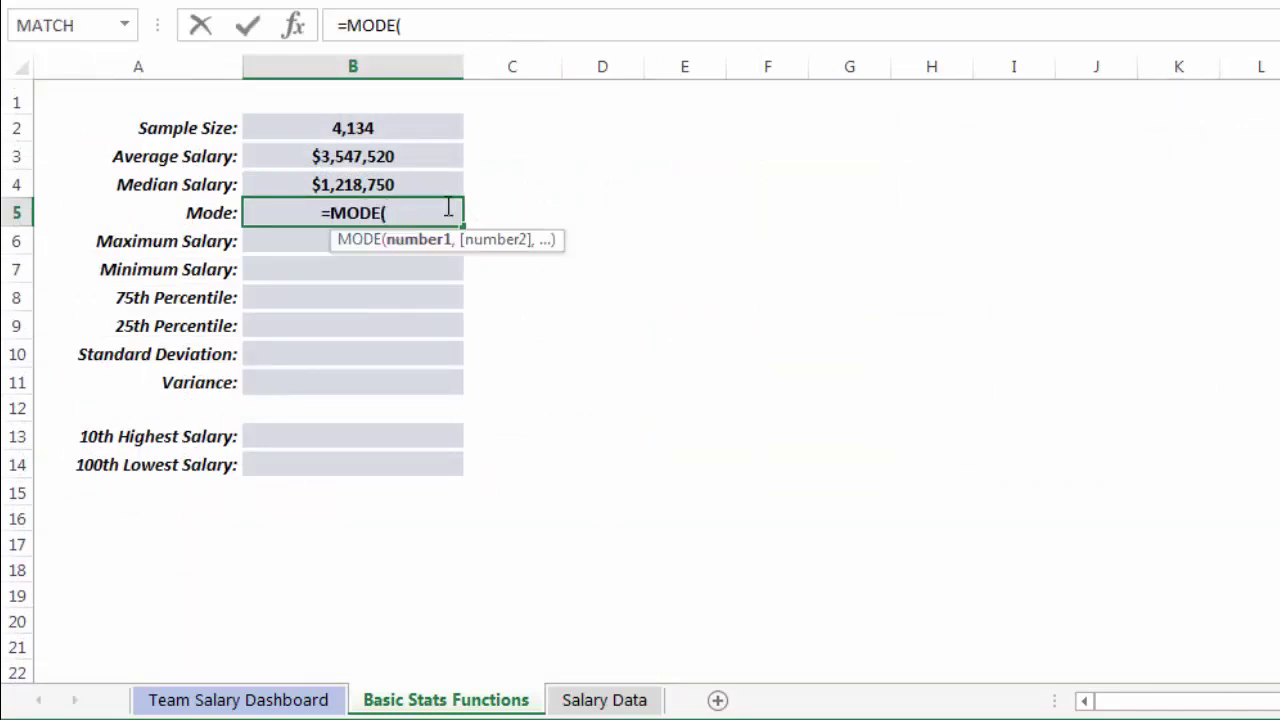
pyautogui.click(604, 699)
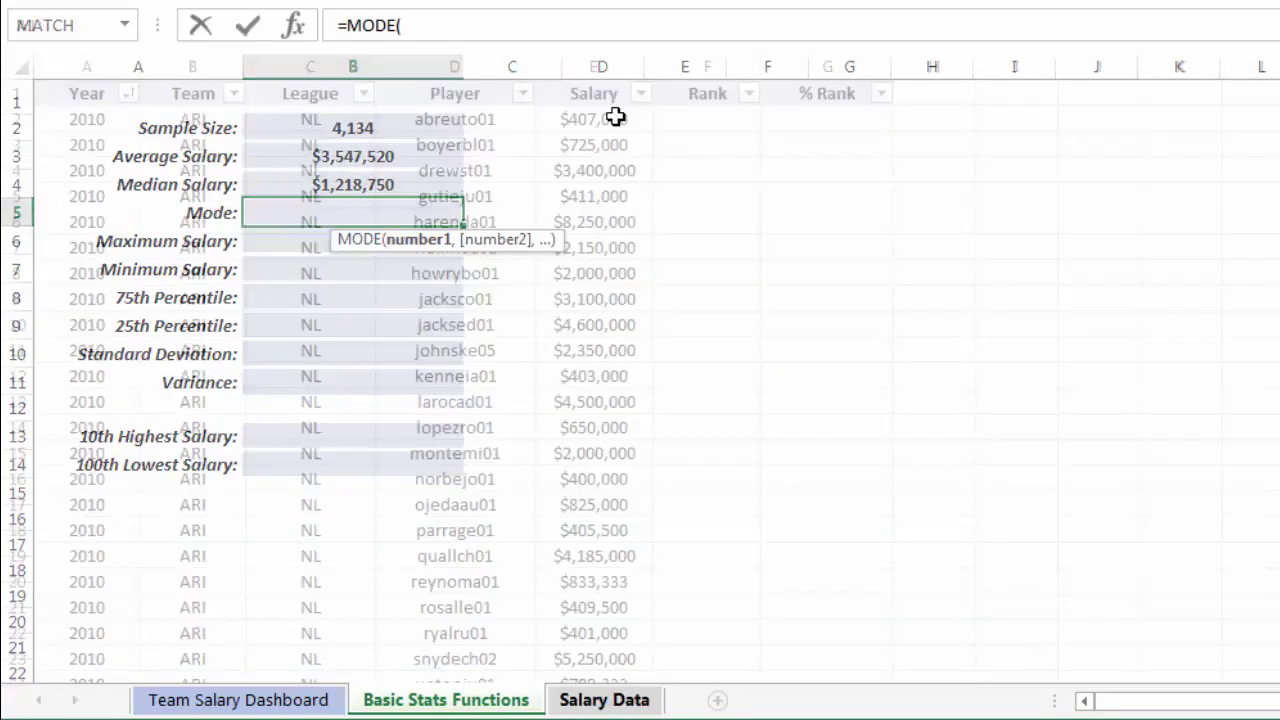
pyautogui.click(597, 66)
pyautogui.write(')')
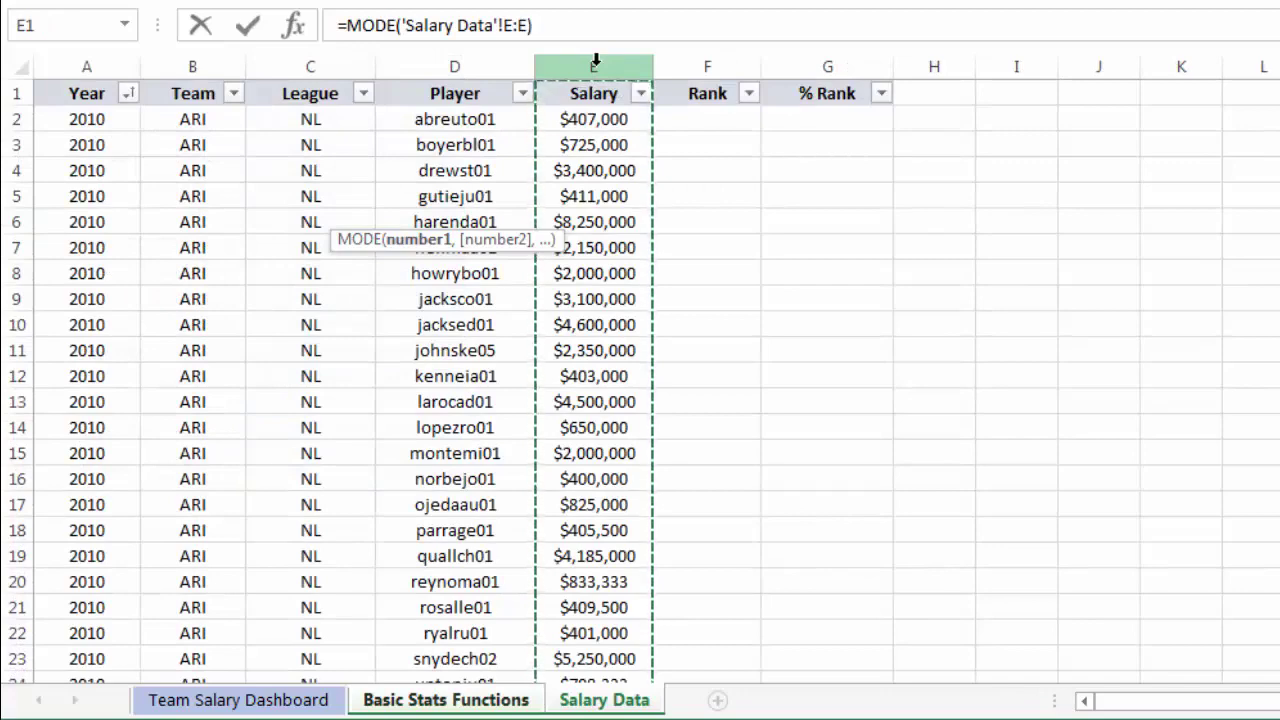
pyautogui.press('Return')
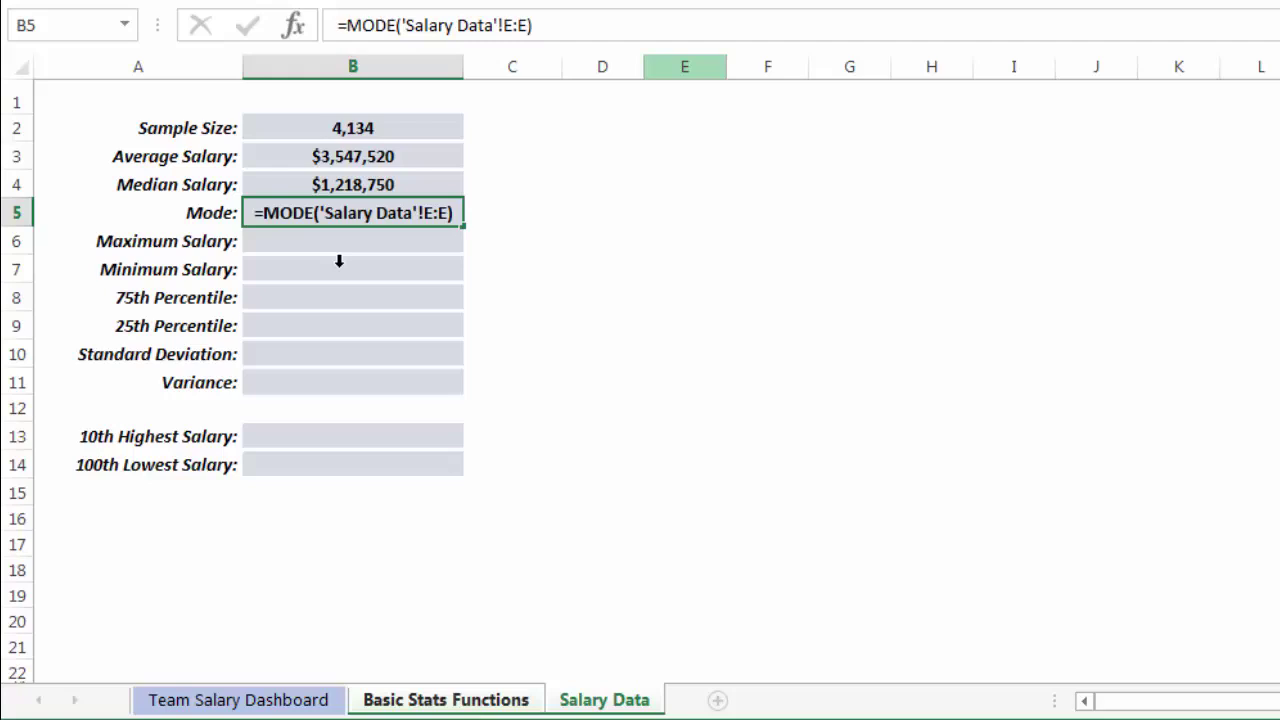
pyautogui.press('Return')
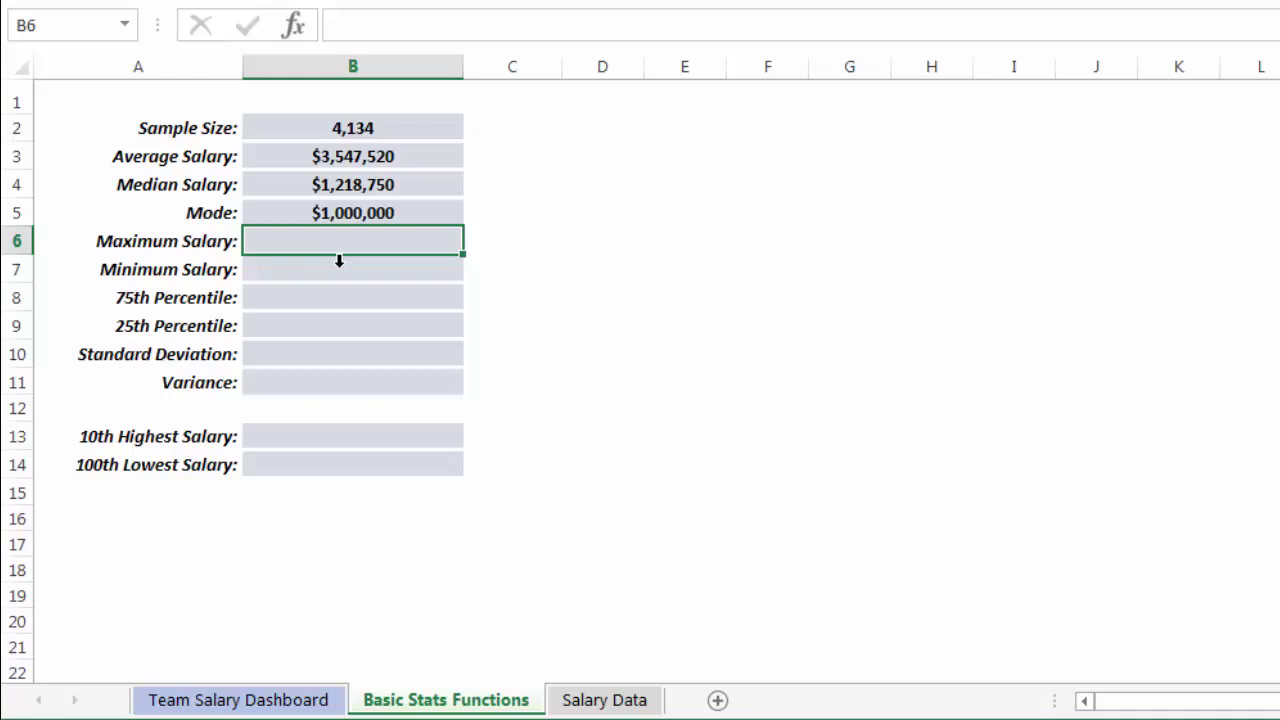
pyautogui.press('Up')
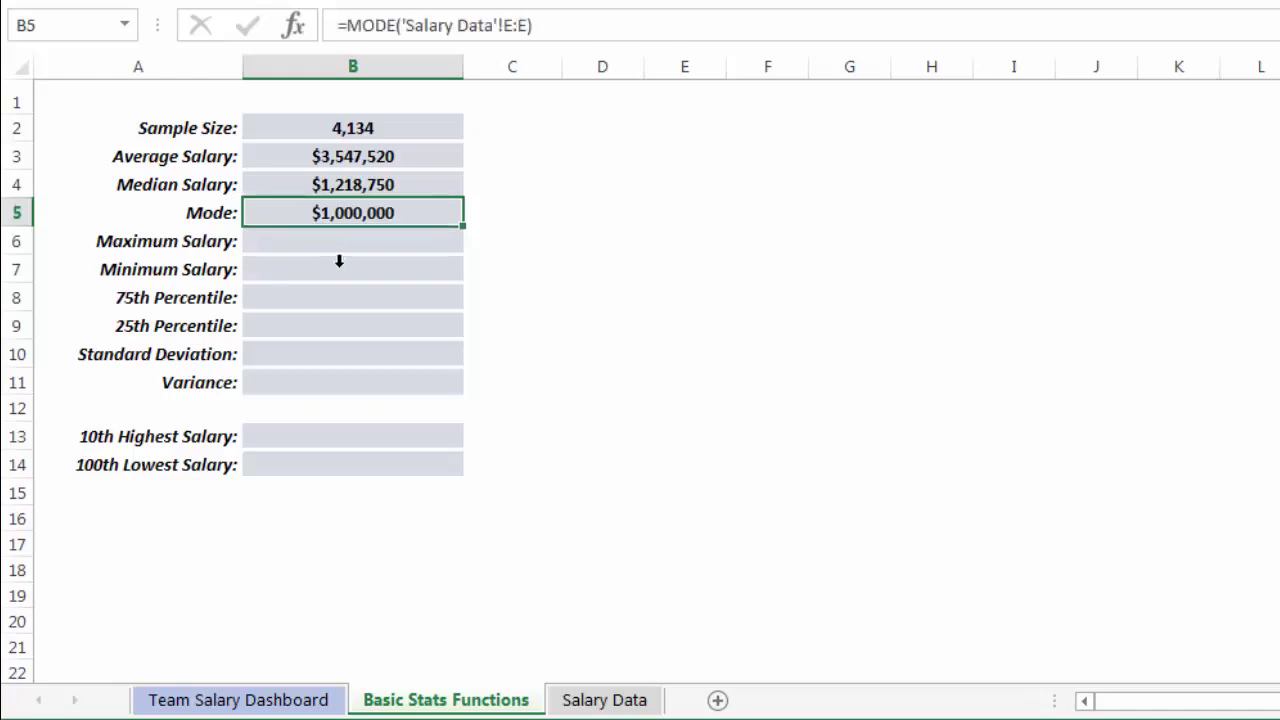
# - Calculate the Maximum Salary in B6 with MAX over column E of the Salary Data sheet
pyautogui.press('Down')
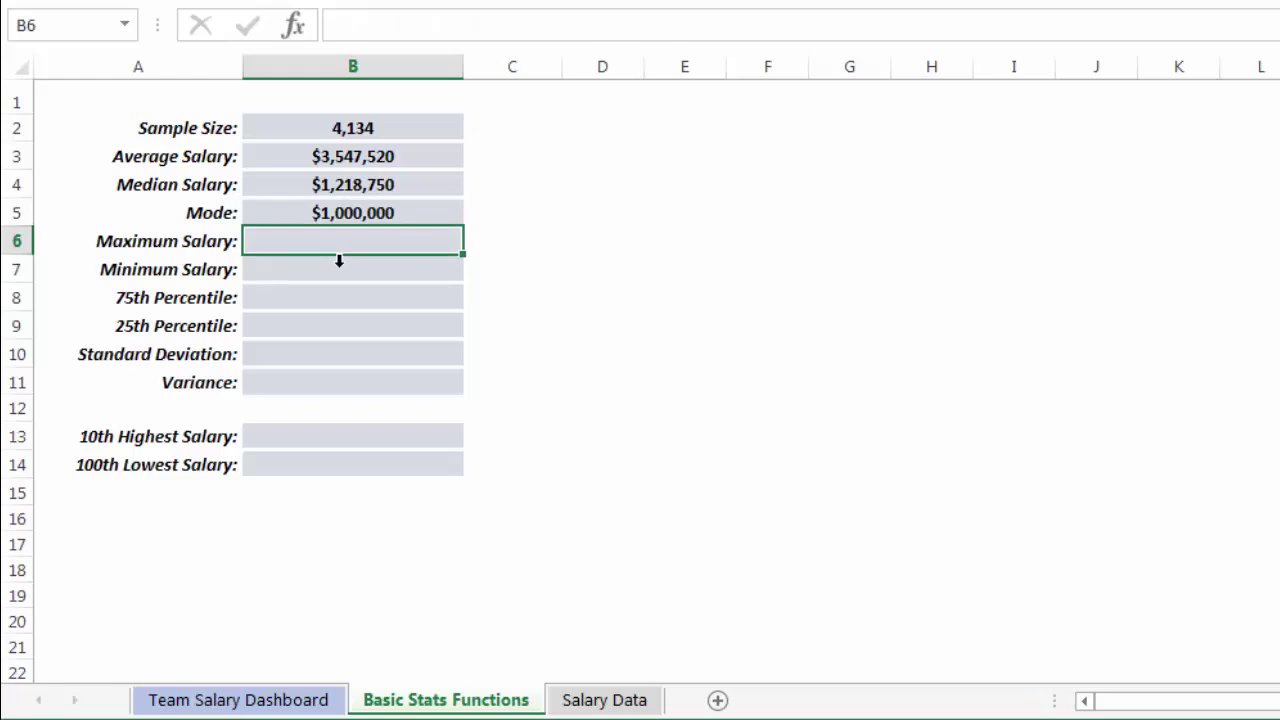
pyautogui.write('=MAX(')
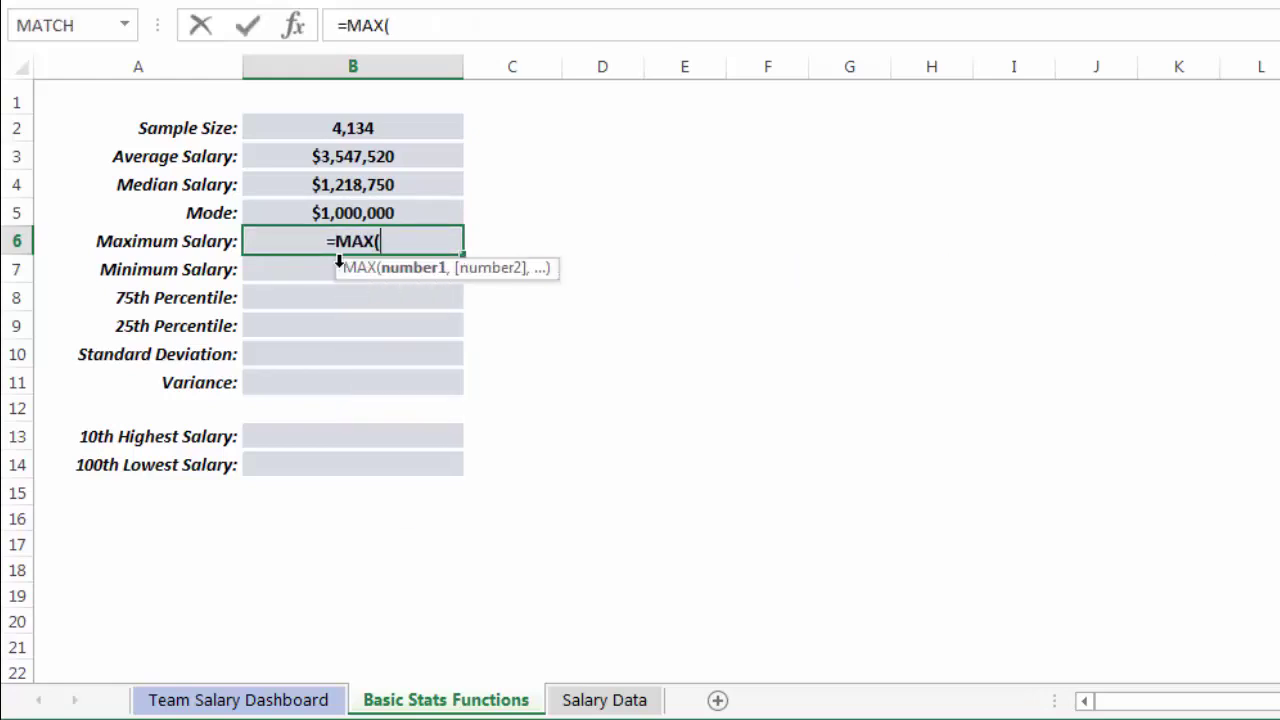
pyautogui.click(602, 699)
pyautogui.click(577, 68)
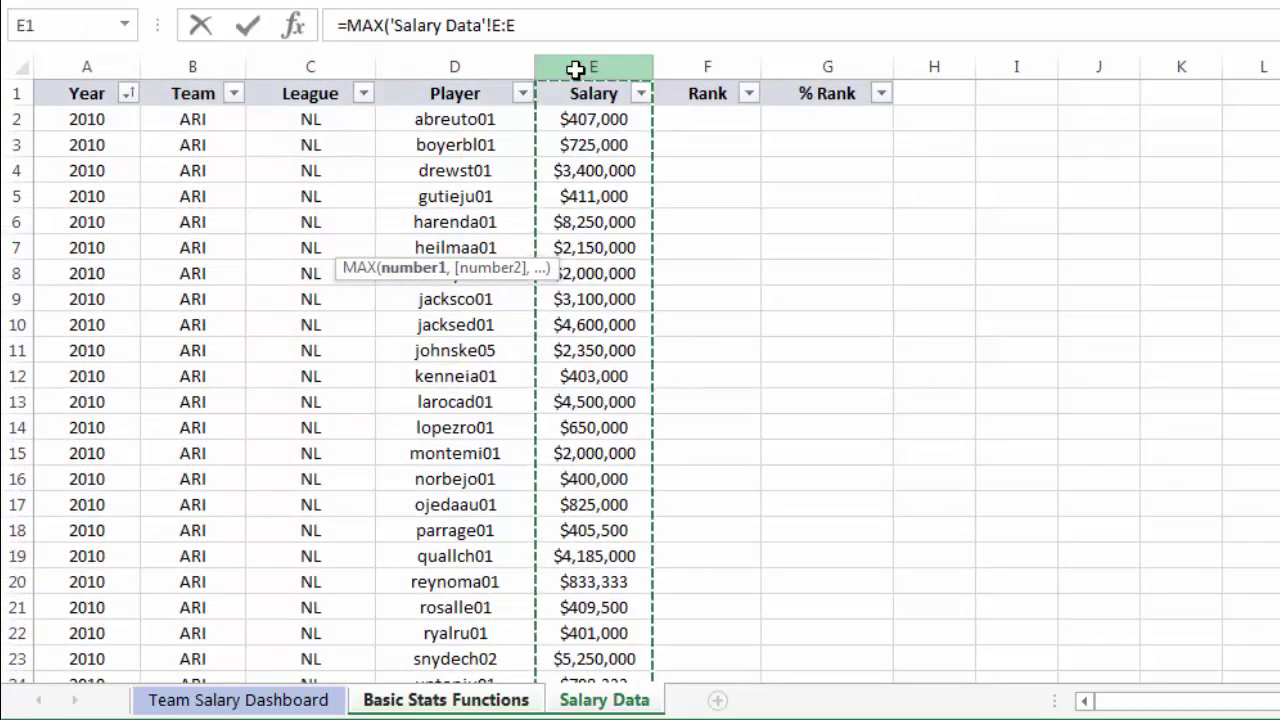
pyautogui.write(')')
pyautogui.press('Return')
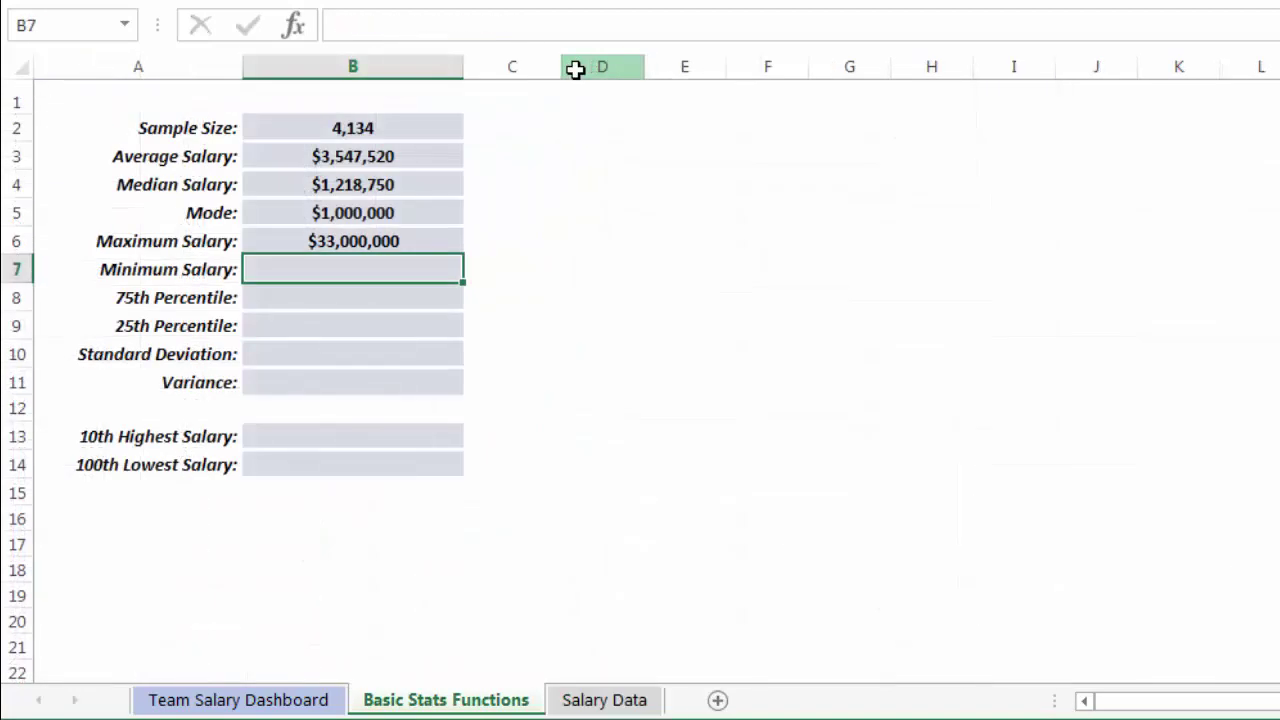
pyautogui.press('Up')
# - Calculate the Minimum Salary in B7 with the formula =MIN('Salary Data'!E:E)
pyautogui.press('Down')
pyautogui.write('=MIN(')
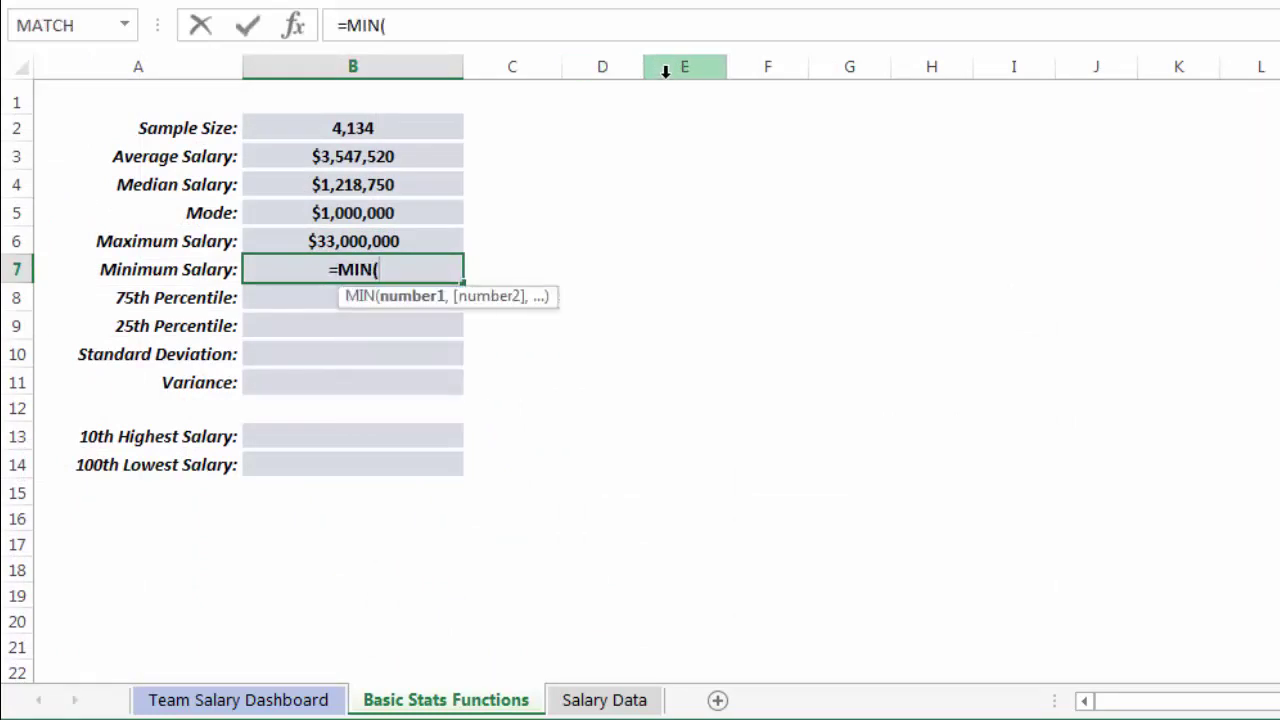
pyautogui.click(630, 702)
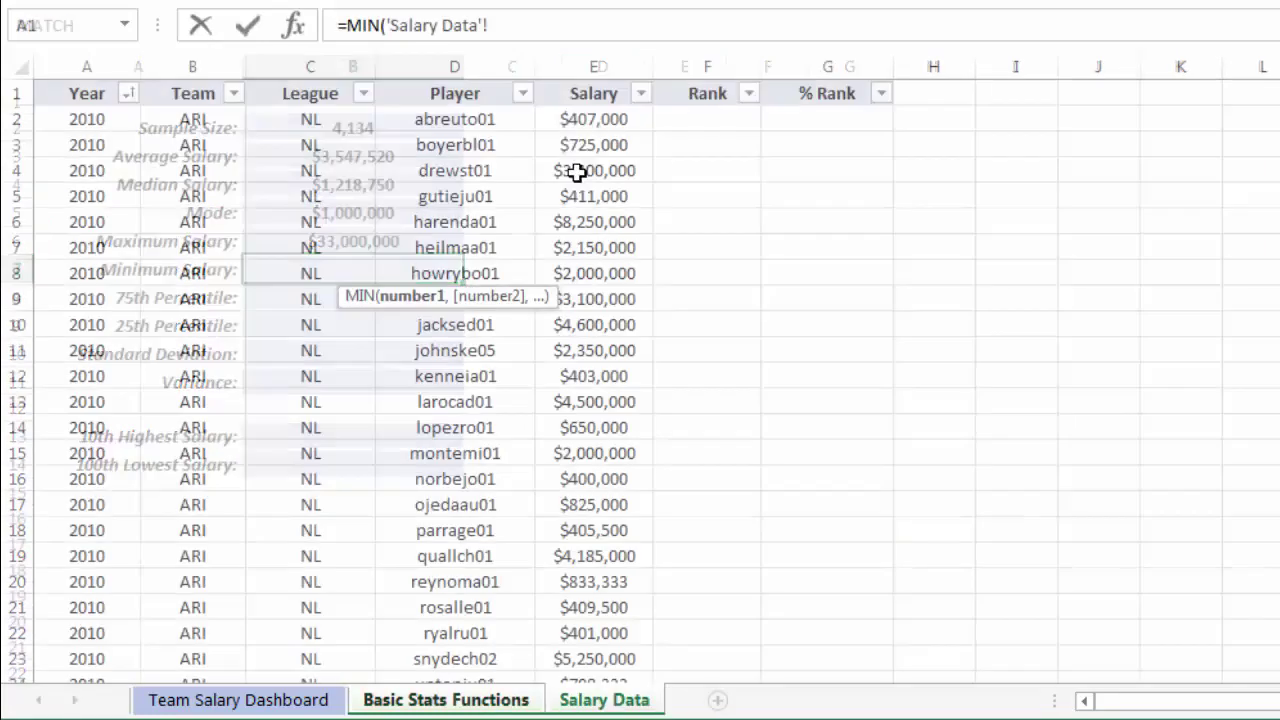
pyautogui.click(590, 62)
pyautogui.write(')')
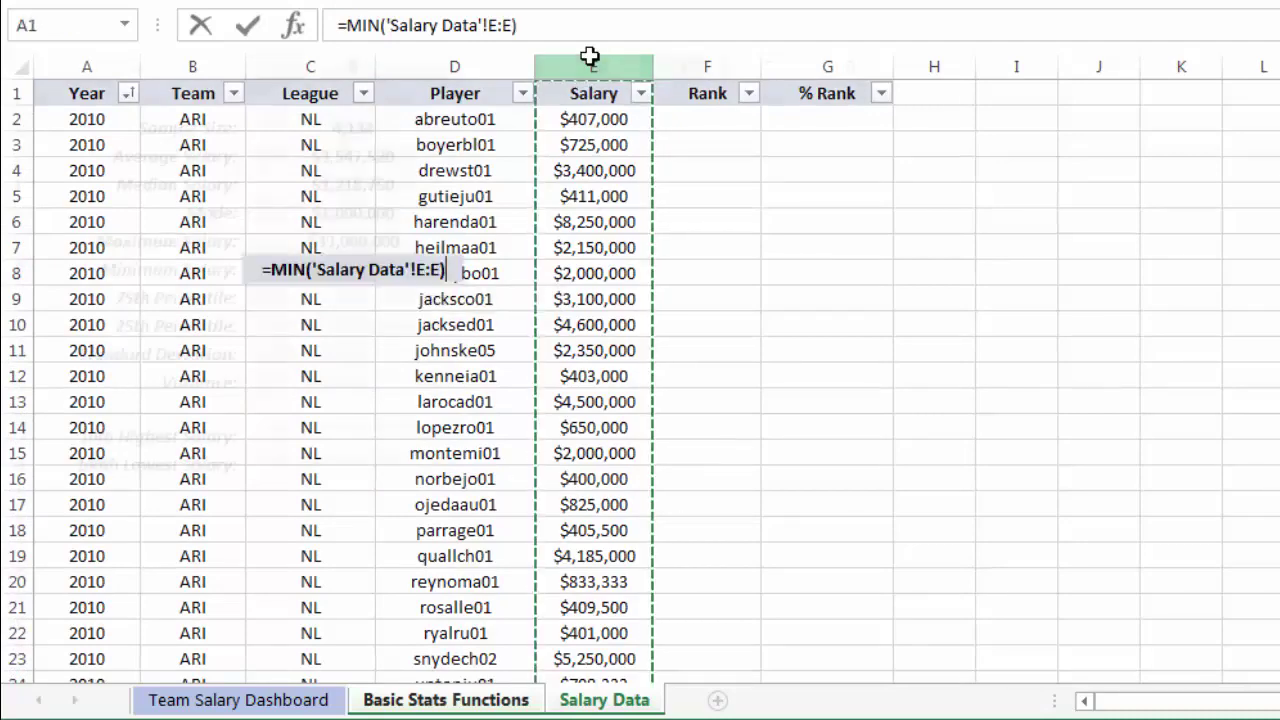
pyautogui.press('Return')
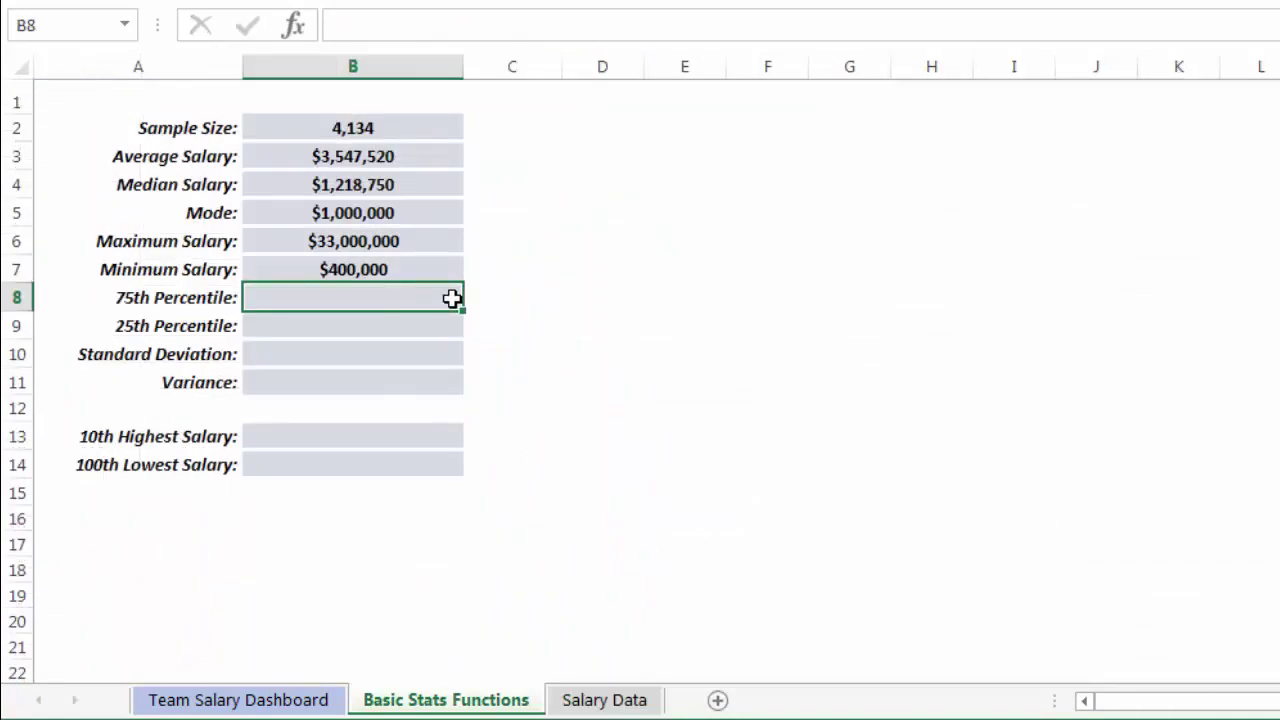
# - Calculate the 75th Percentile in B8 with the formula =PERCENTILE('Salary Data'!E:E,.75)
pyautogui.write('=')
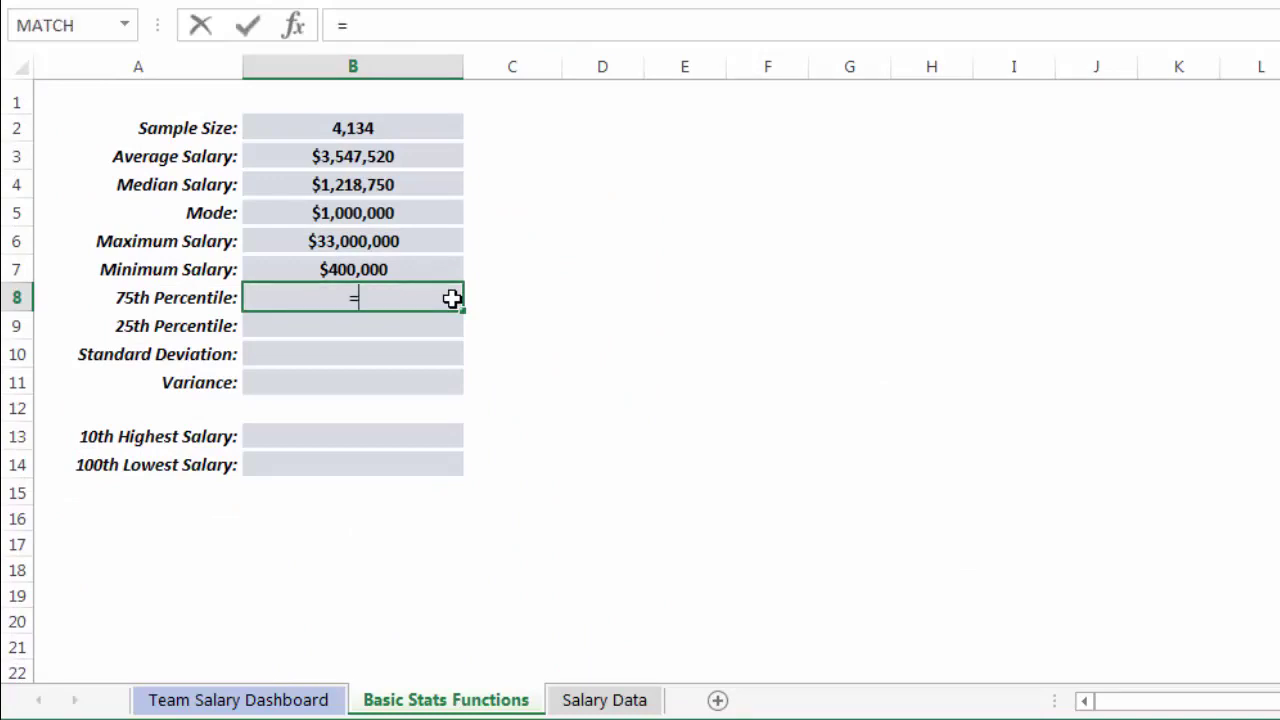
pyautogui.write('PERCENT')
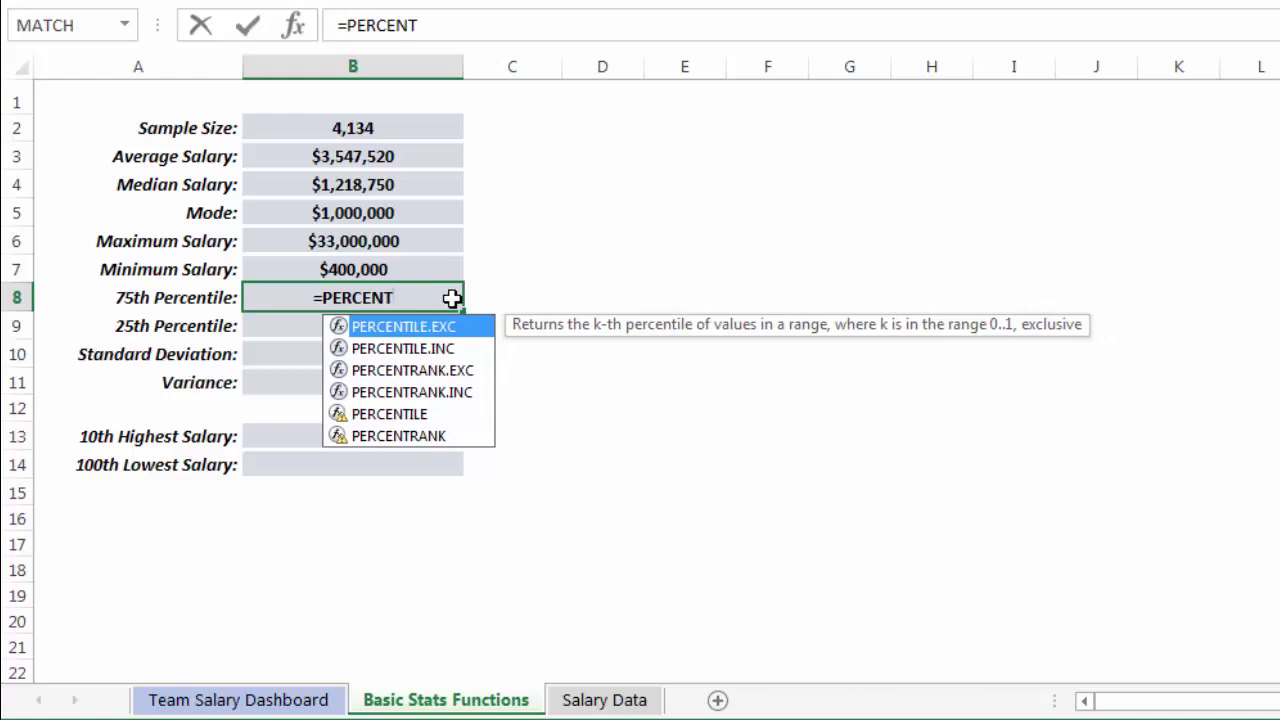
pyautogui.write('ILE(')
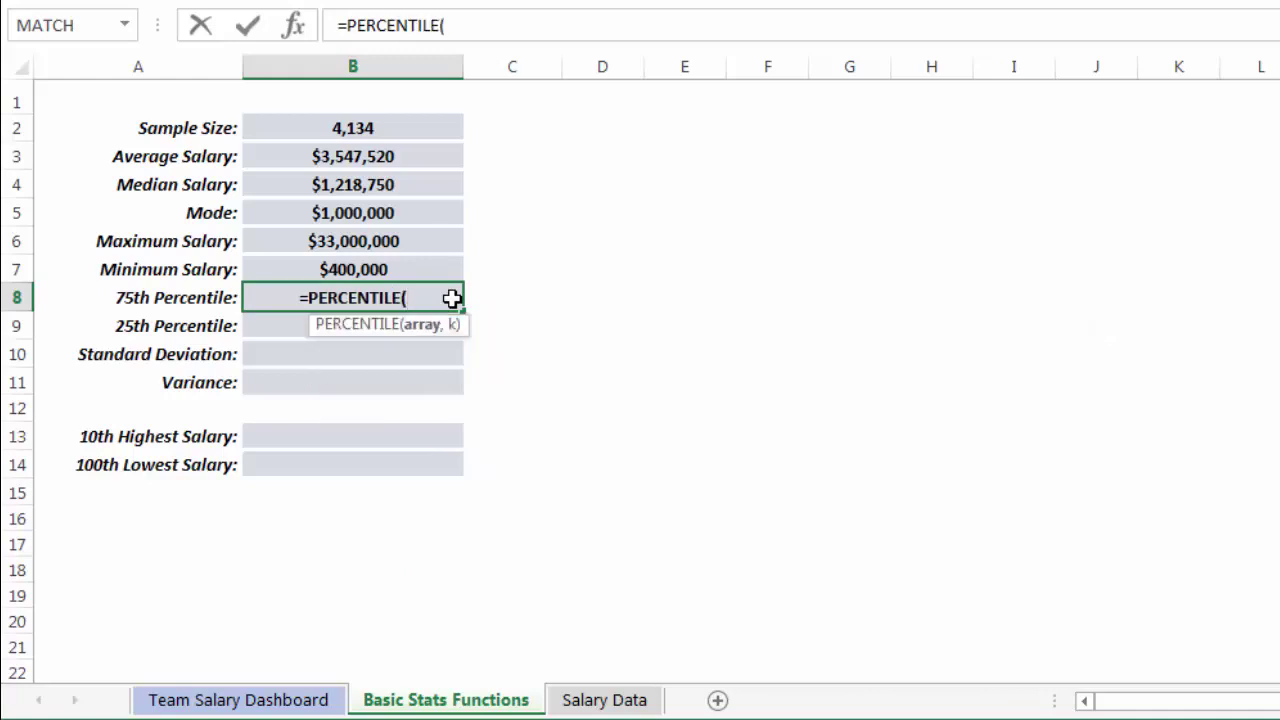
pyautogui.click(604, 700)
pyautogui.click(600, 64)
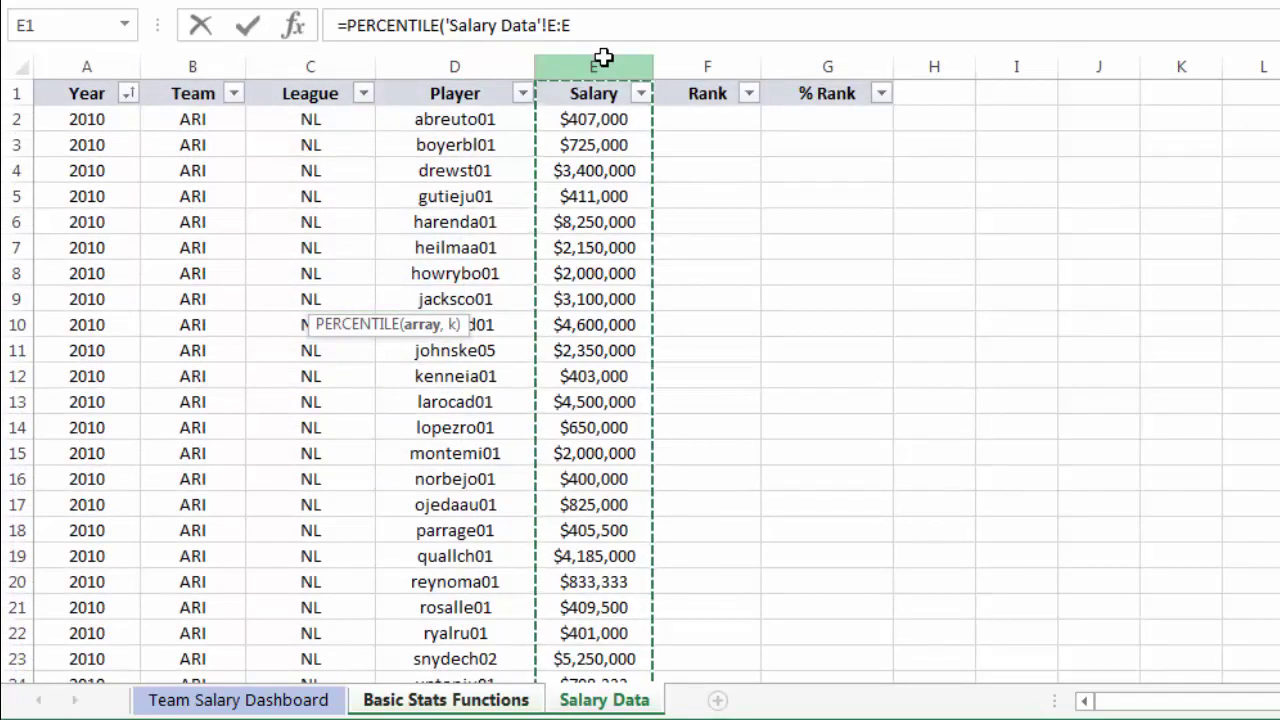
pyautogui.write(',')
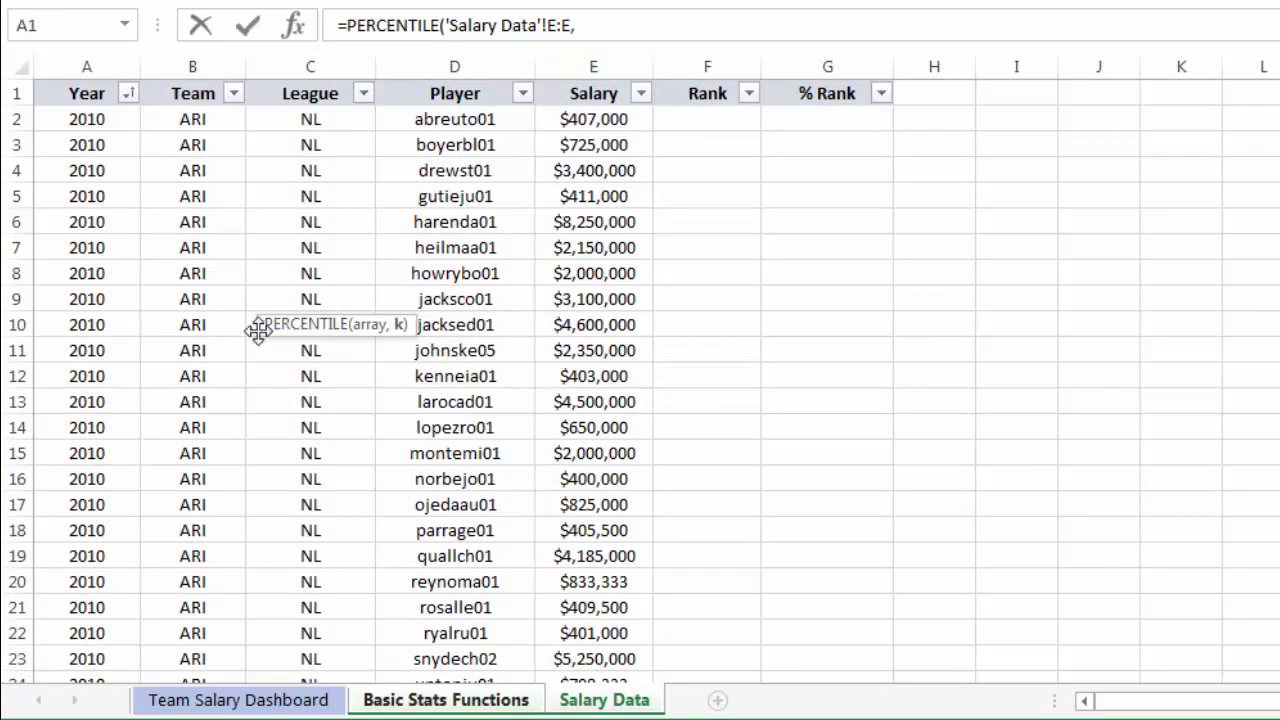
pyautogui.moveTo(258, 331); pyautogui.dragTo(466, 58)
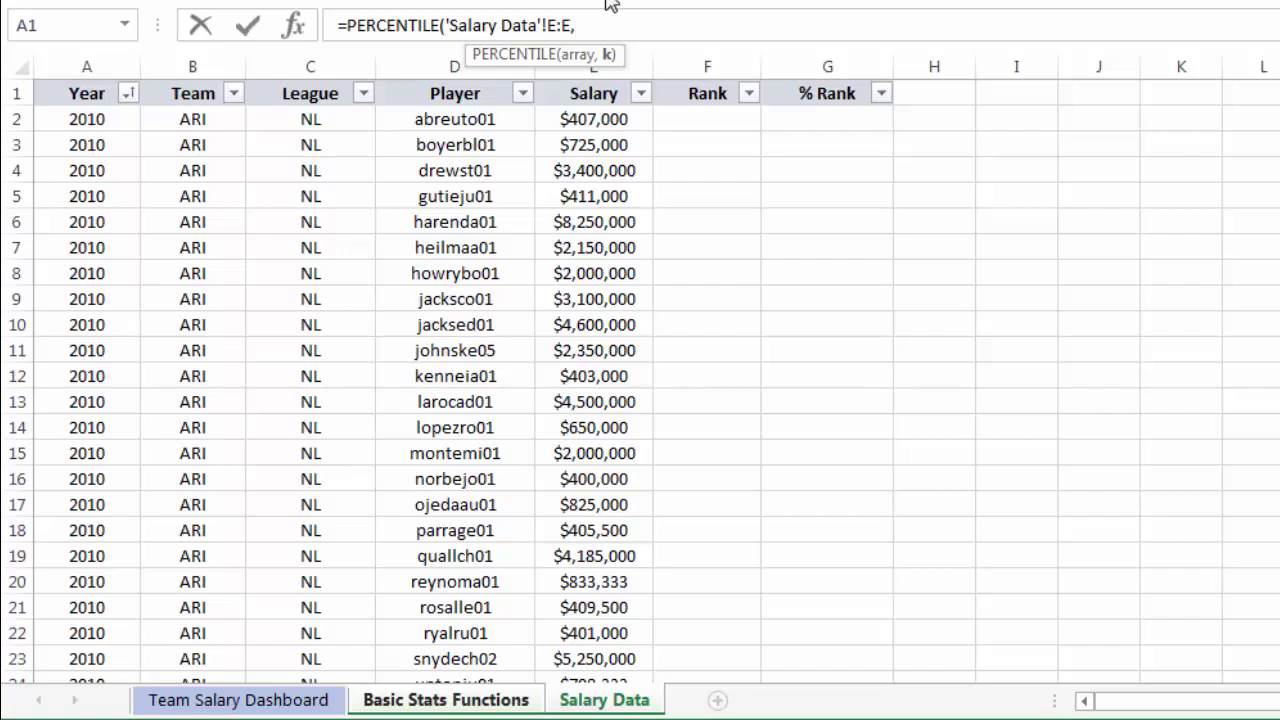
pyautogui.write('75)')
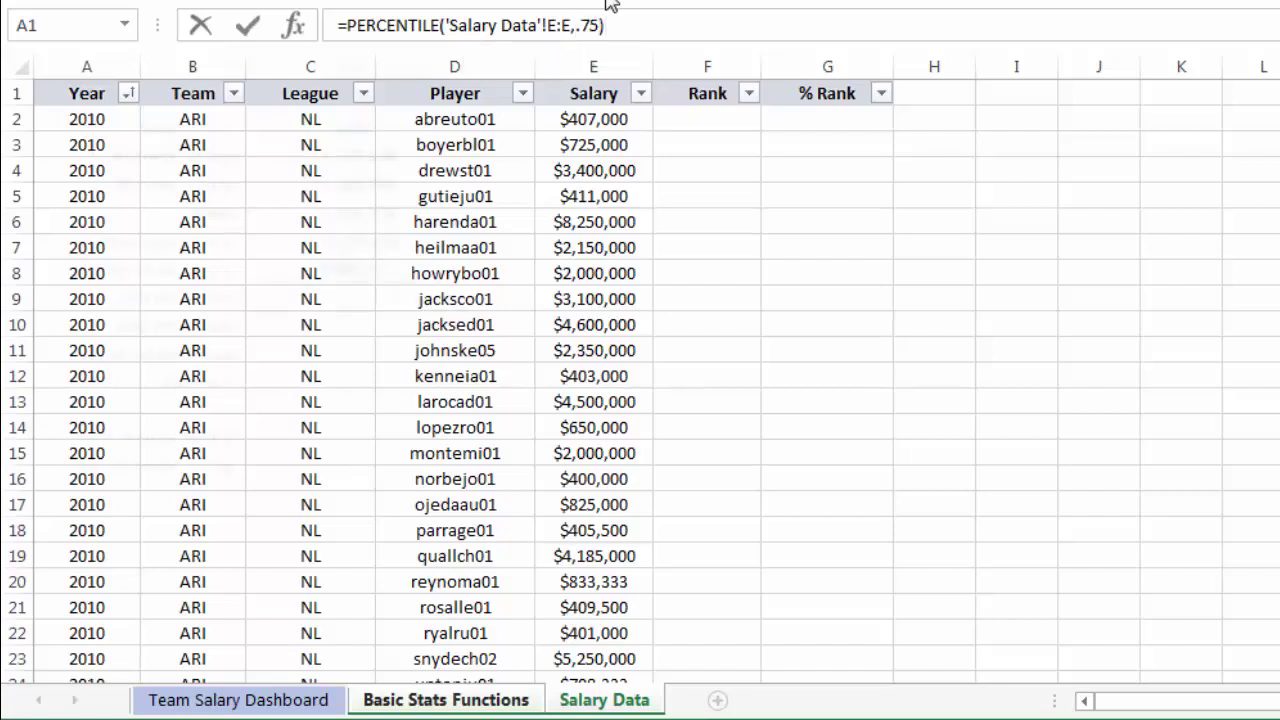
pyautogui.press('Return')
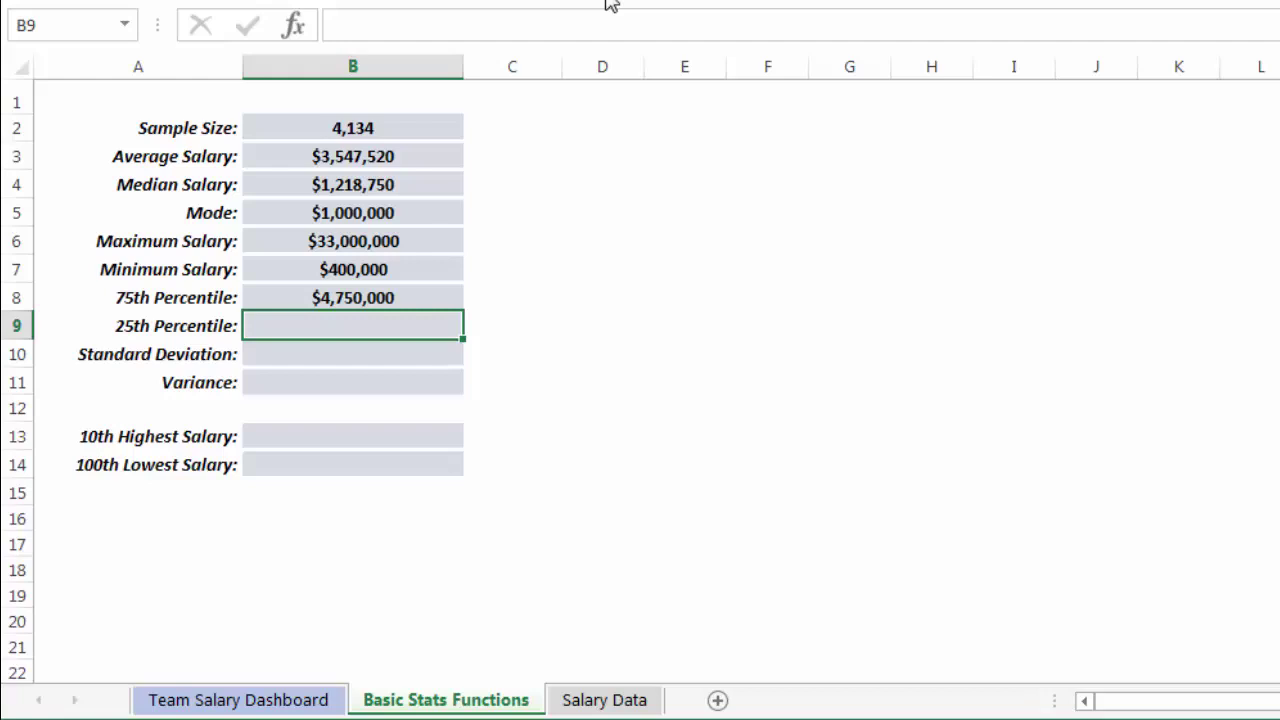
# - Copy the 75th Percentile formula from B8 into B9 and change its k argument to 0.25 for the 25th Percentile
pyautogui.press('Up')
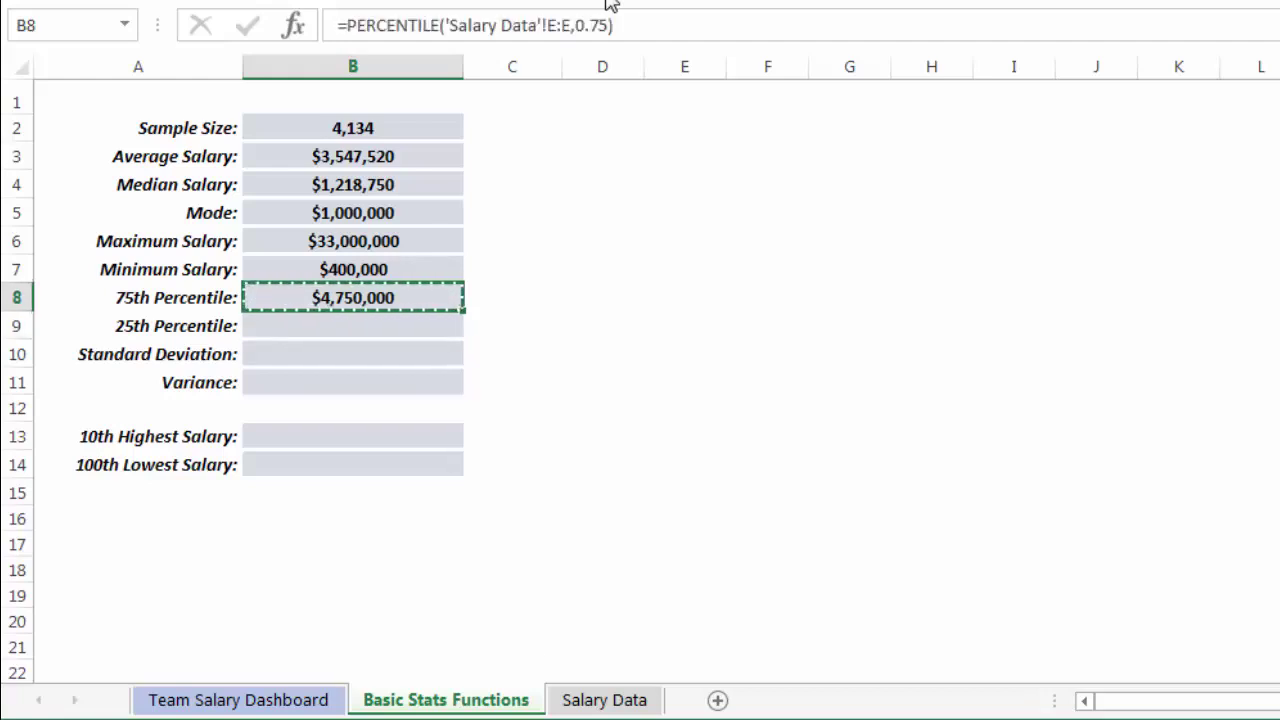
pyautogui.press('Down')
pyautogui.hotkey('ctrl', 'v')
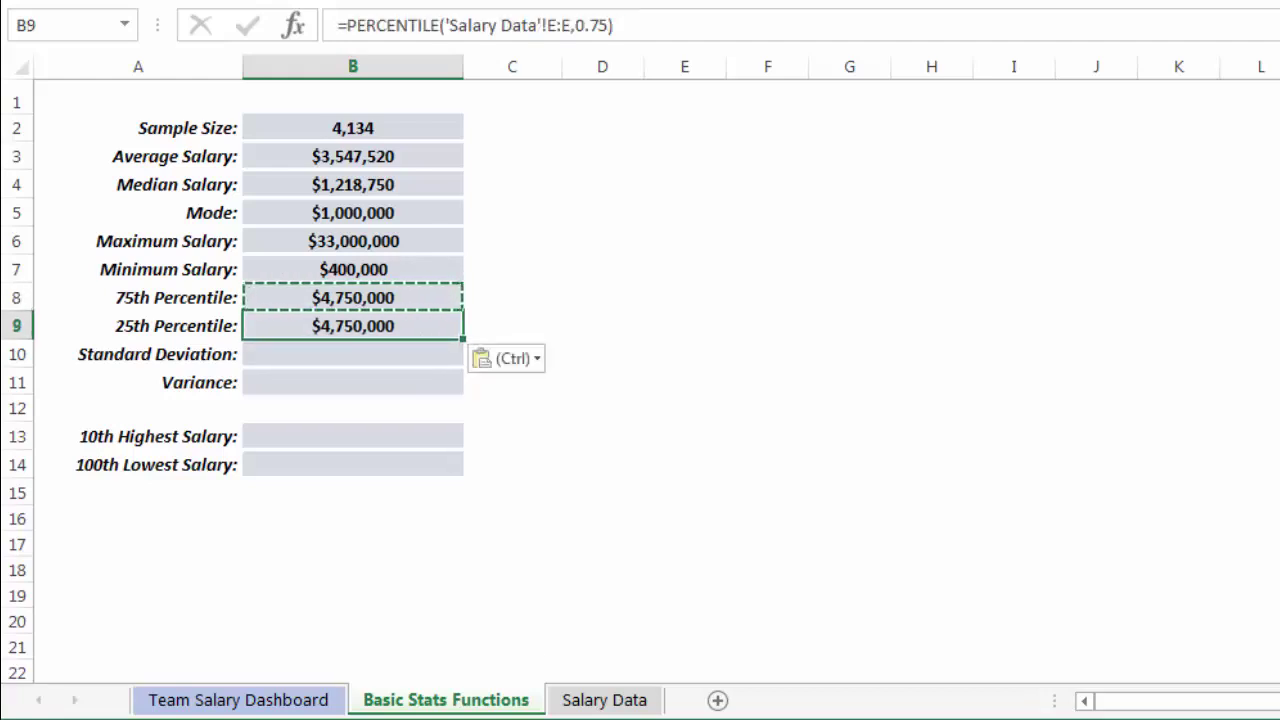
pyautogui.click(600, 25)
pyautogui.press('BackSpace')
pyautogui.write('2')
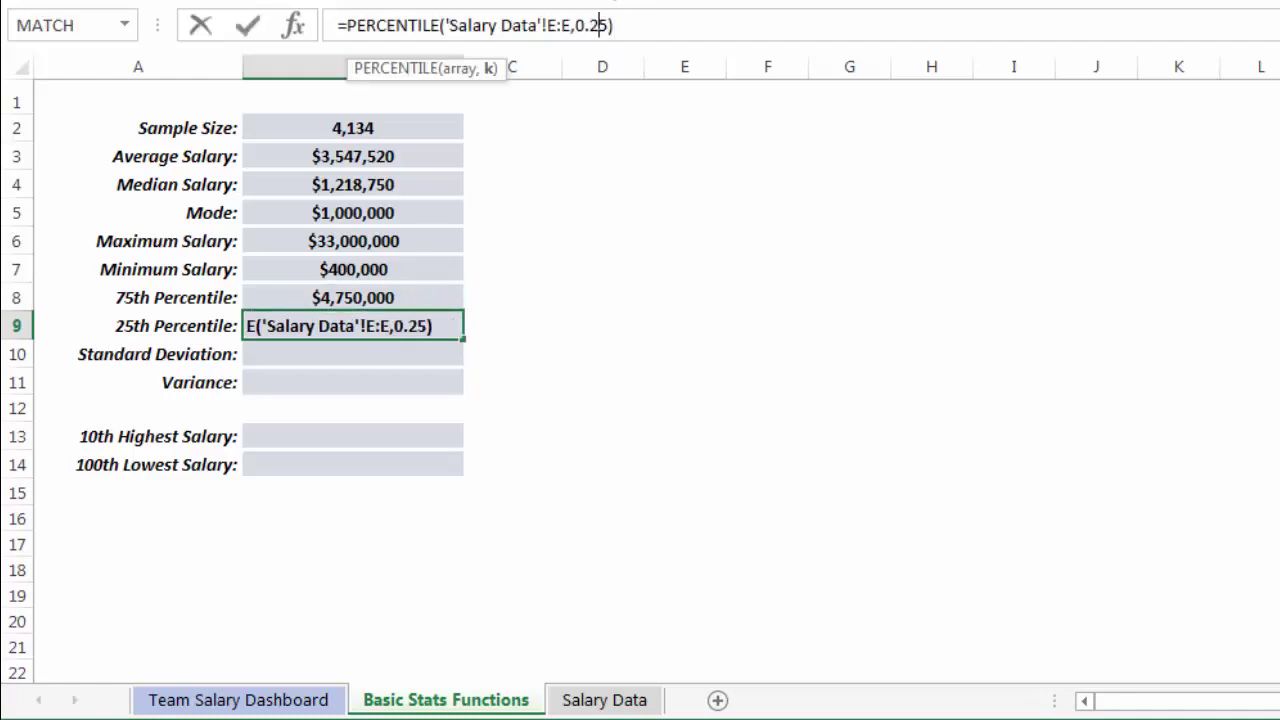
pyautogui.press('Return')
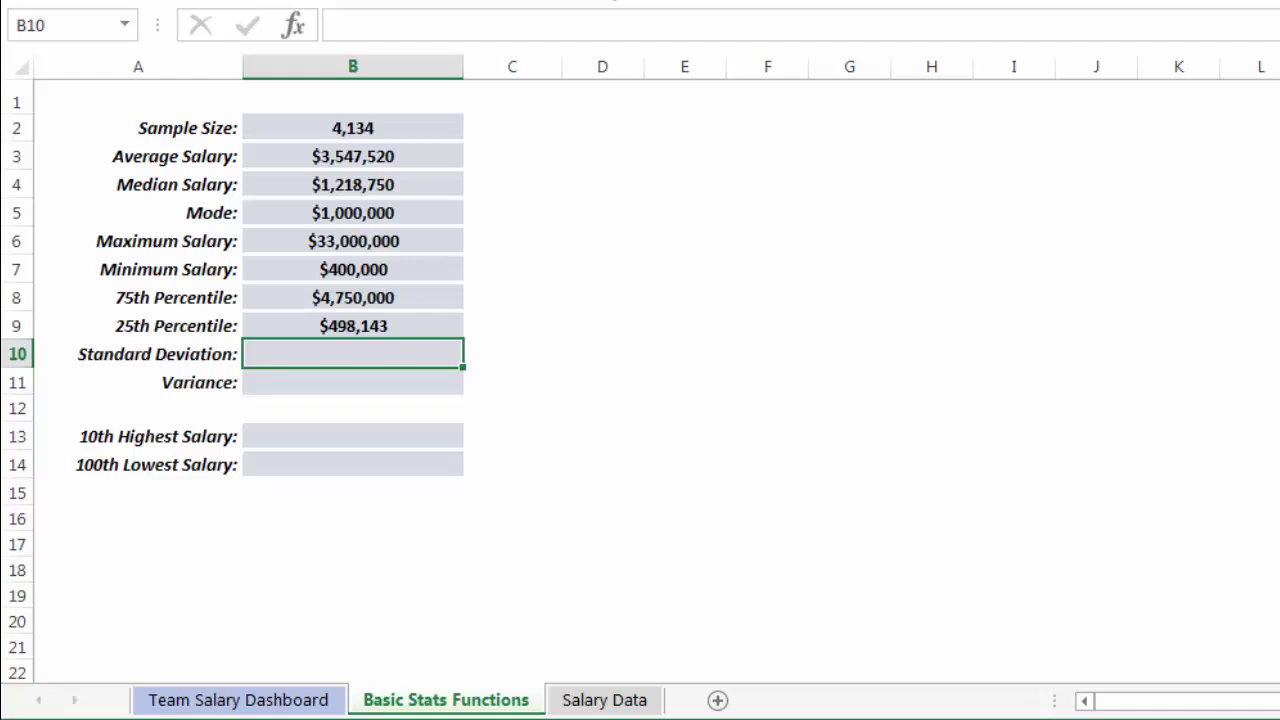
# - Calculate the Standard Deviation in B10 with STDEV over column E of the Salary Data sheet
pyautogui.write('=')
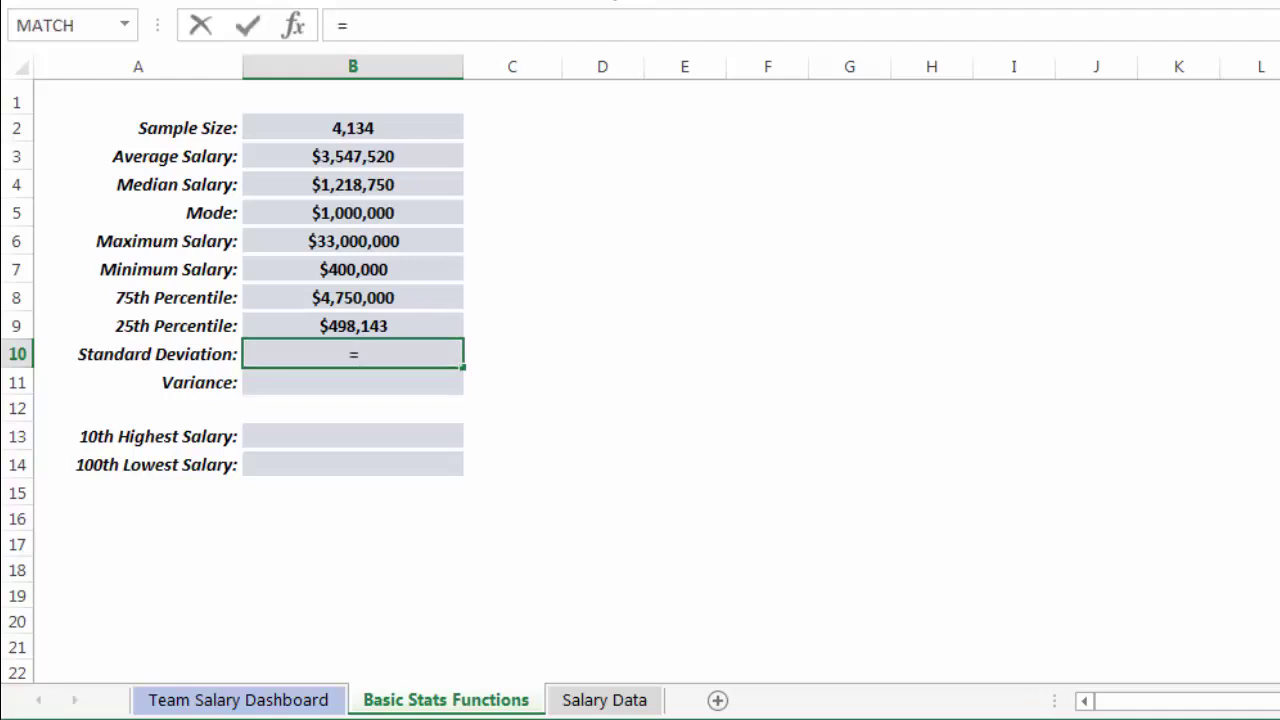
pyautogui.write('STDEV(')
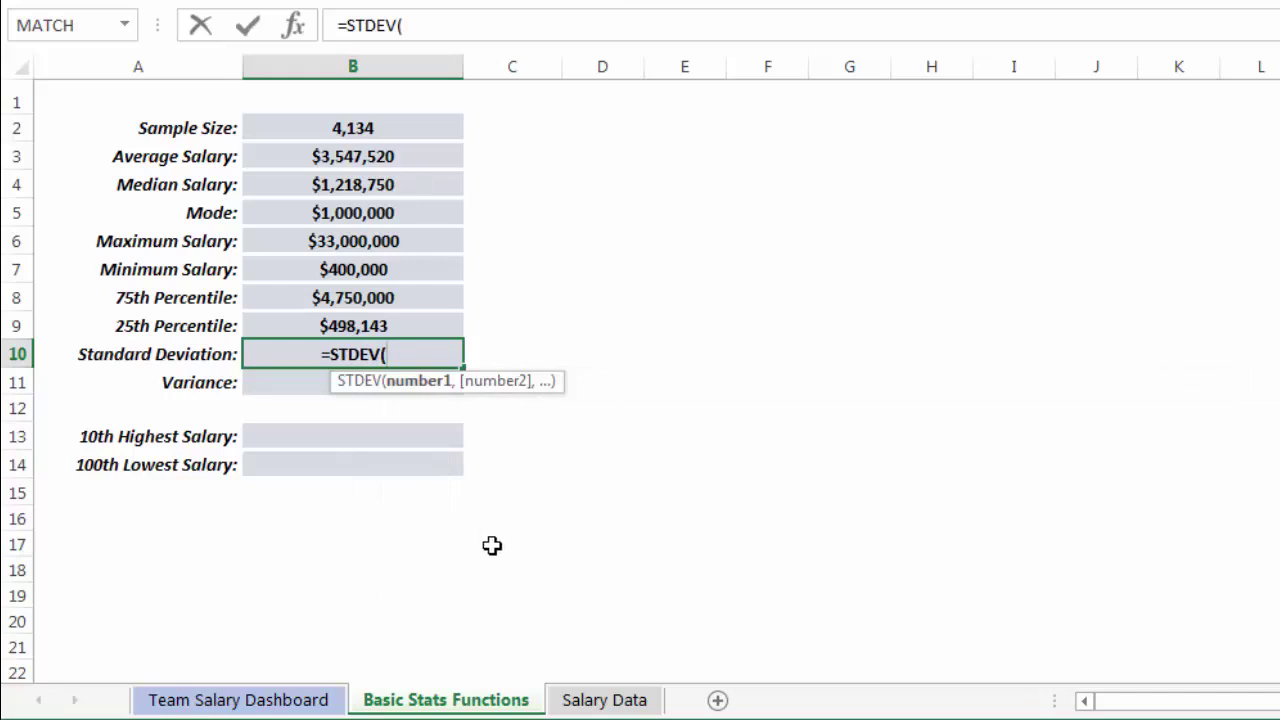
pyautogui.click(605, 700)
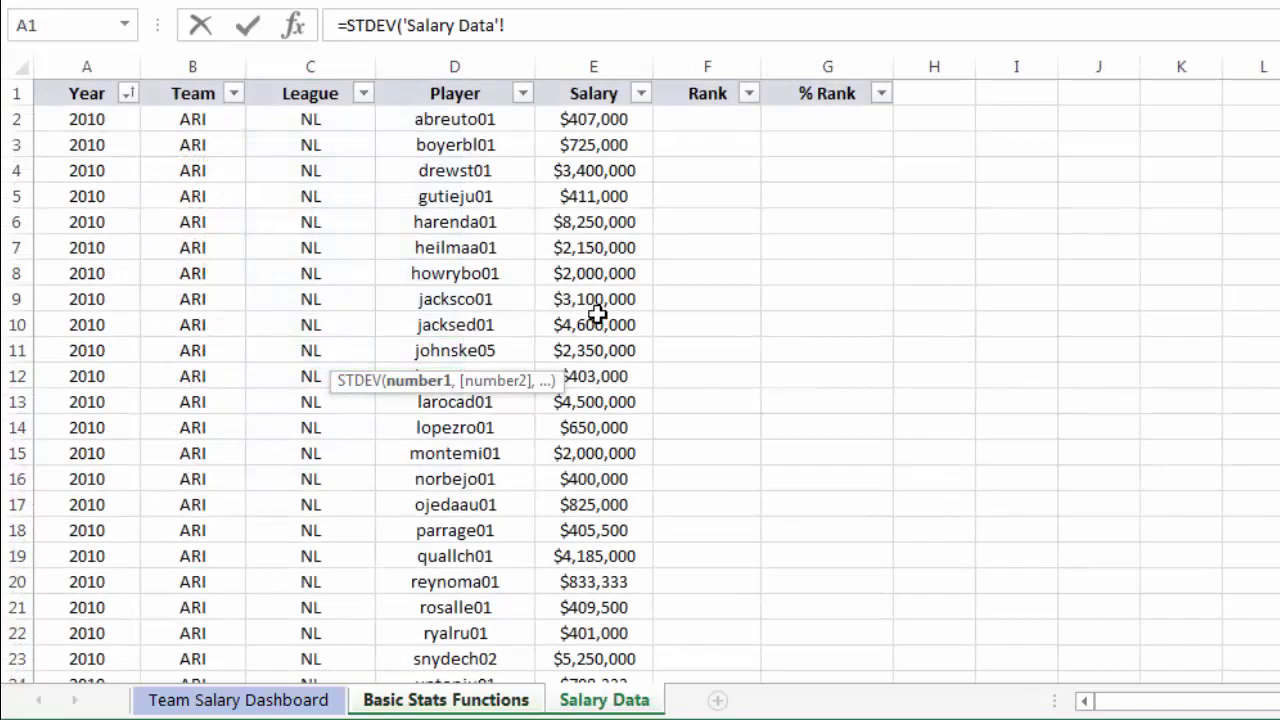
pyautogui.click(599, 67)
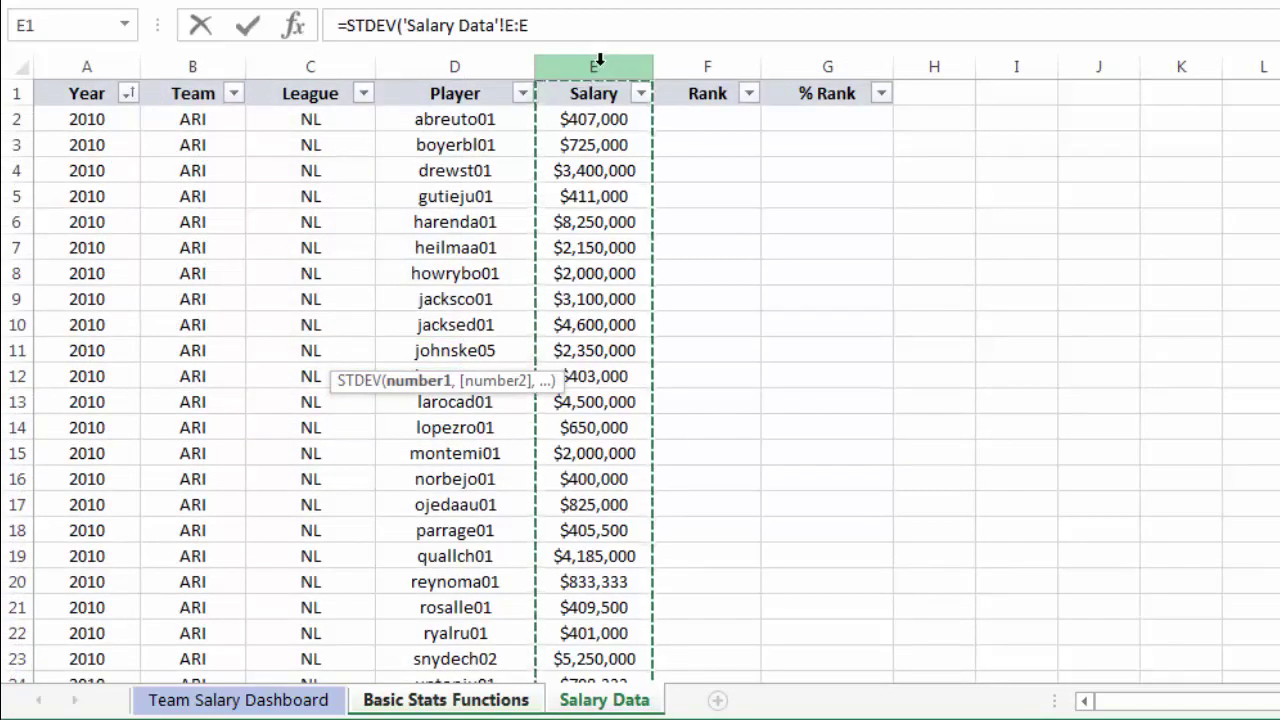
pyautogui.write(')')
pyautogui.press('Return')
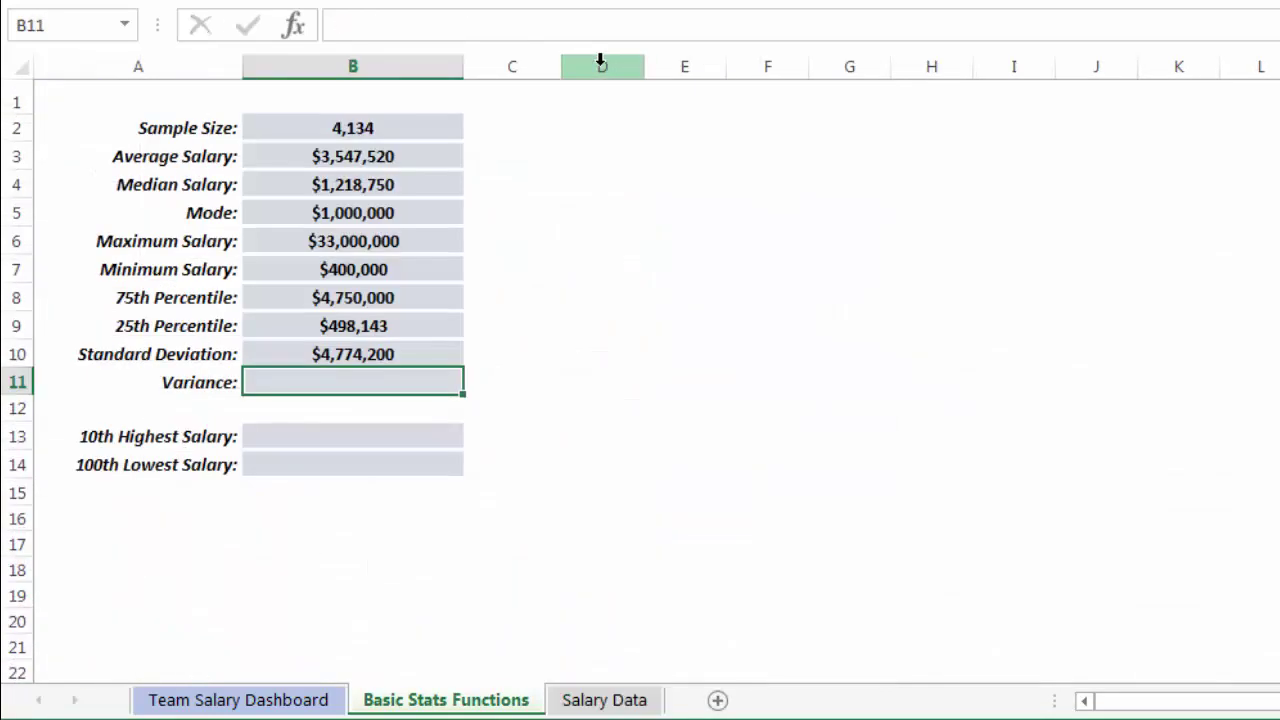
# - Calculate the Variance in B11 with the formula =VAR('Salary Data'!E:E)
pyautogui.write('=VAR(')
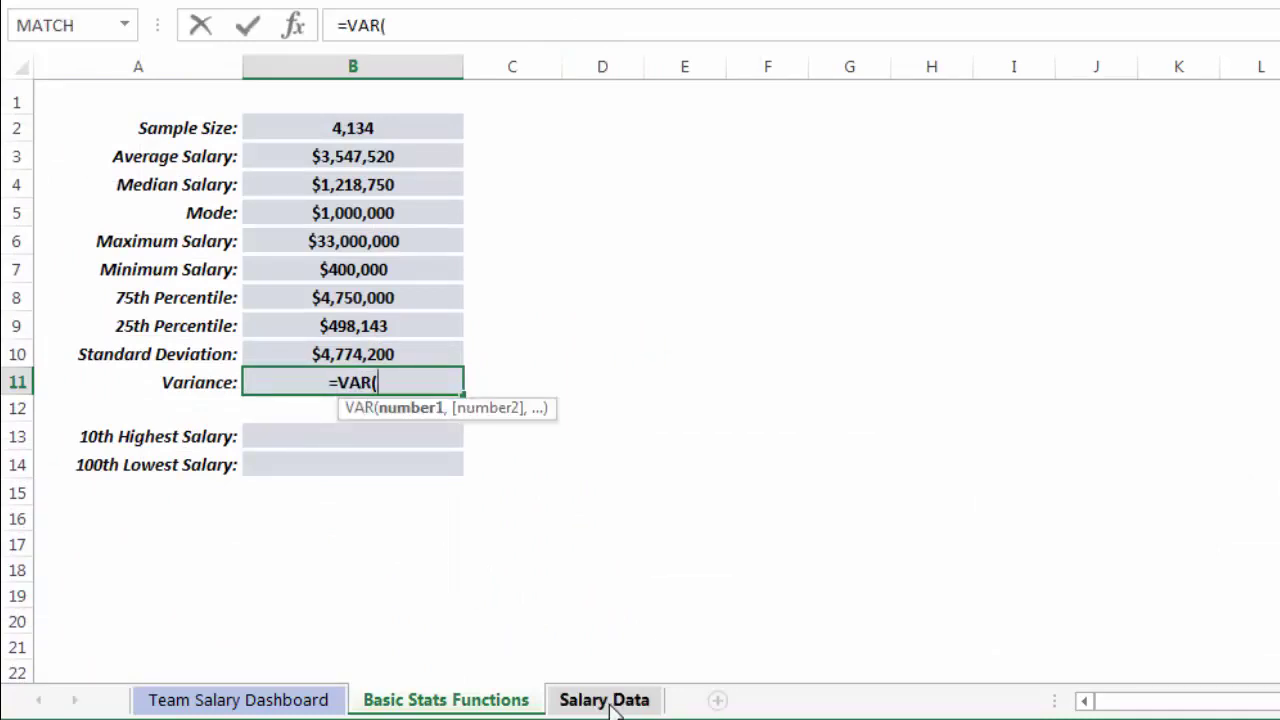
pyautogui.click(600, 700)
pyautogui.click(593, 64)
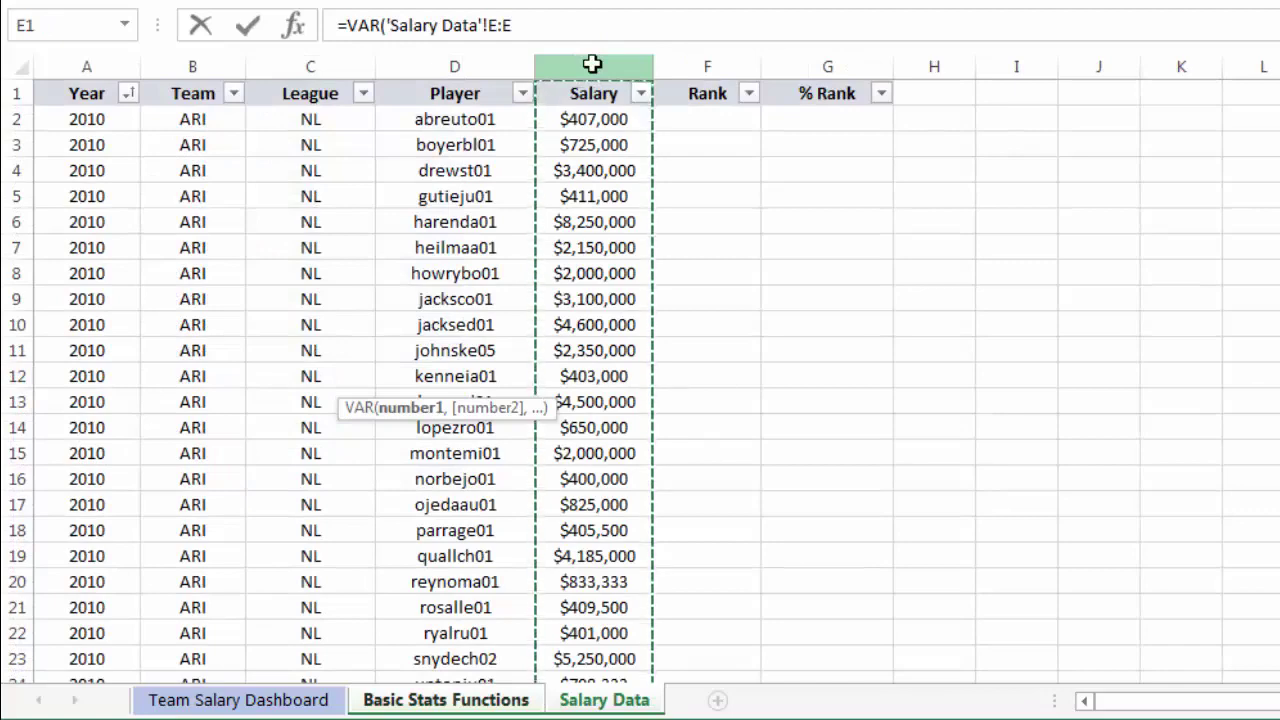
pyautogui.write(')')
pyautogui.press('Return')
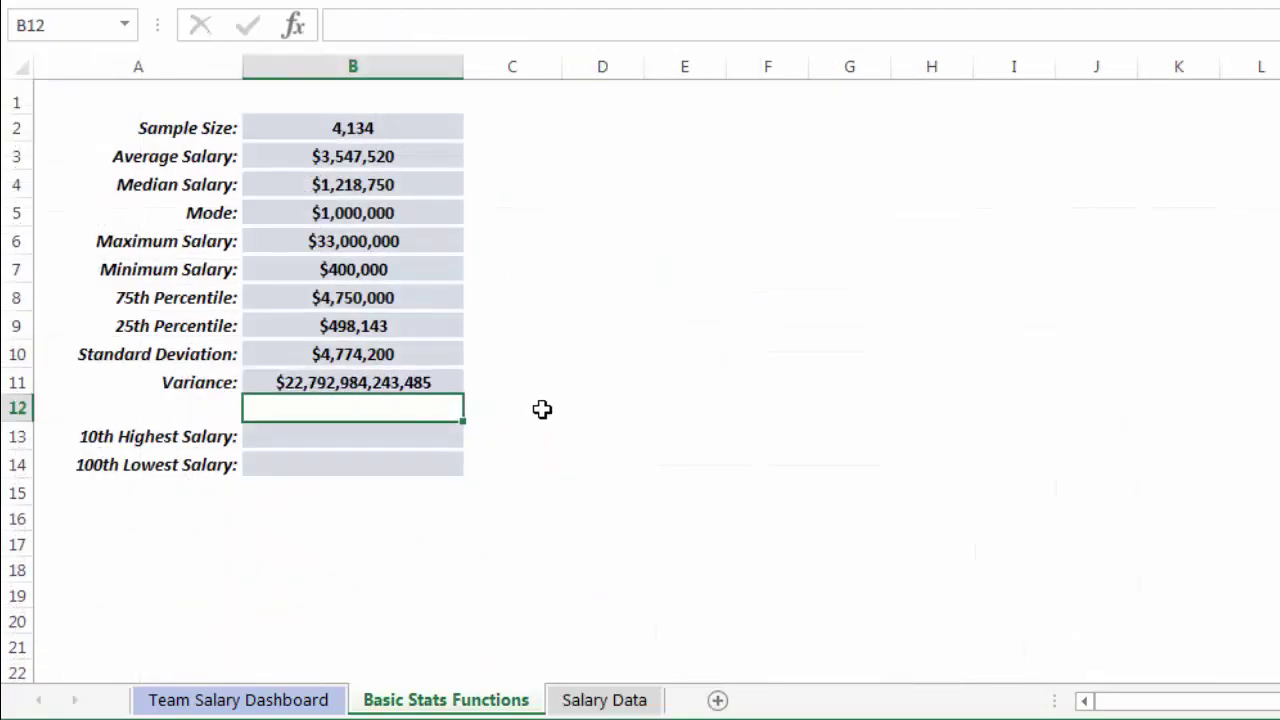
pyautogui.press('Up')
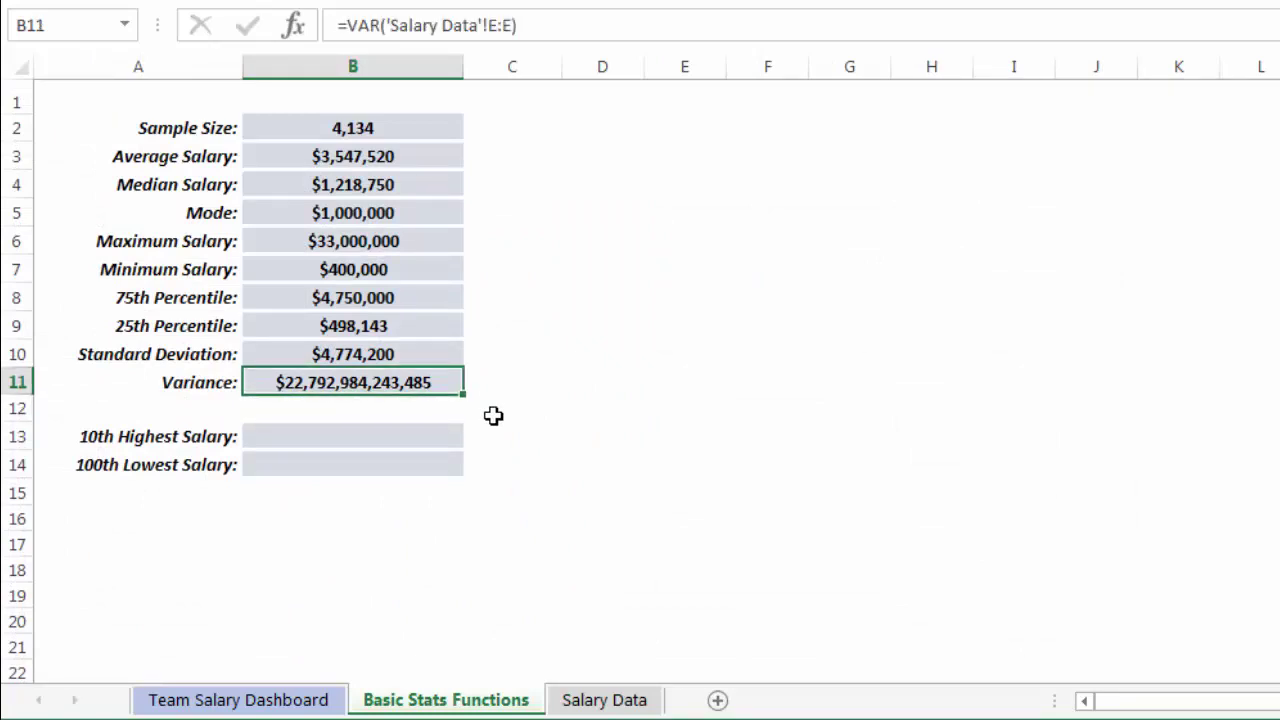
pyautogui.press('Down')
pyautogui.press('Down')
pyautogui.press('Down')
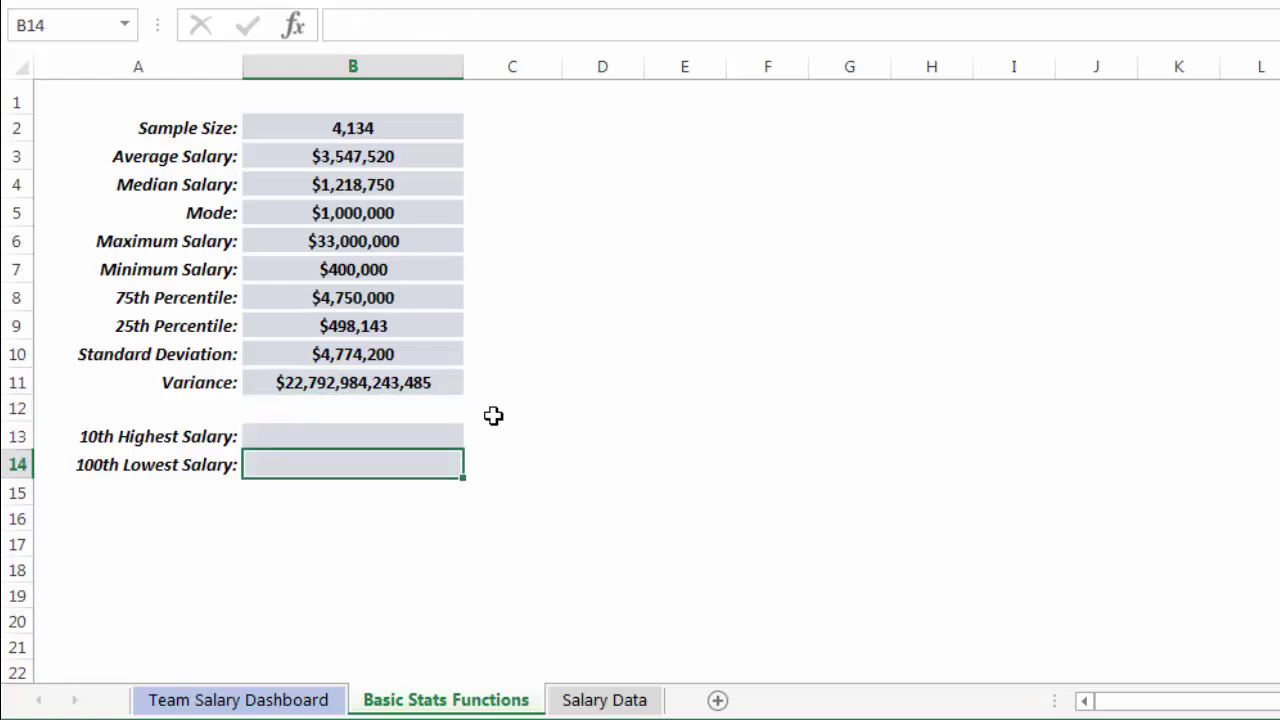